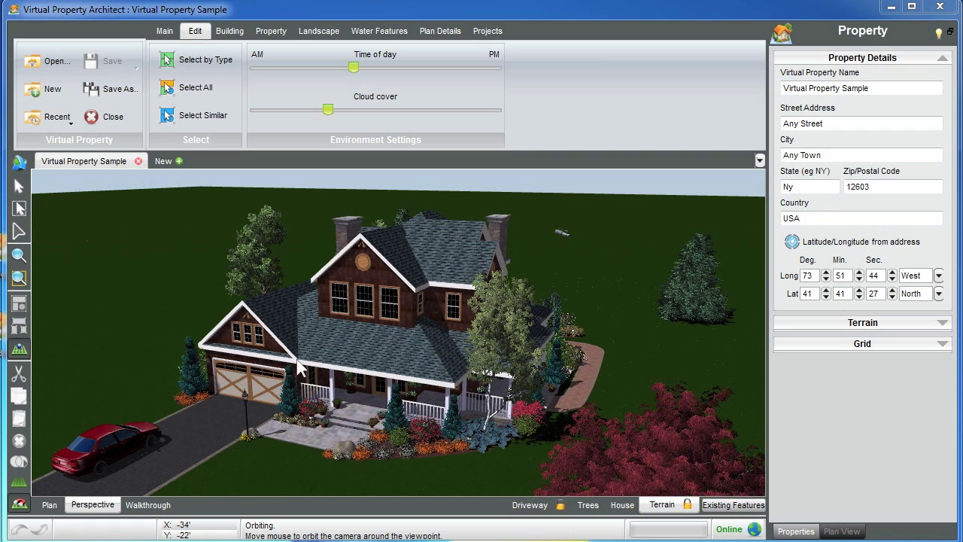
click(130, 278)
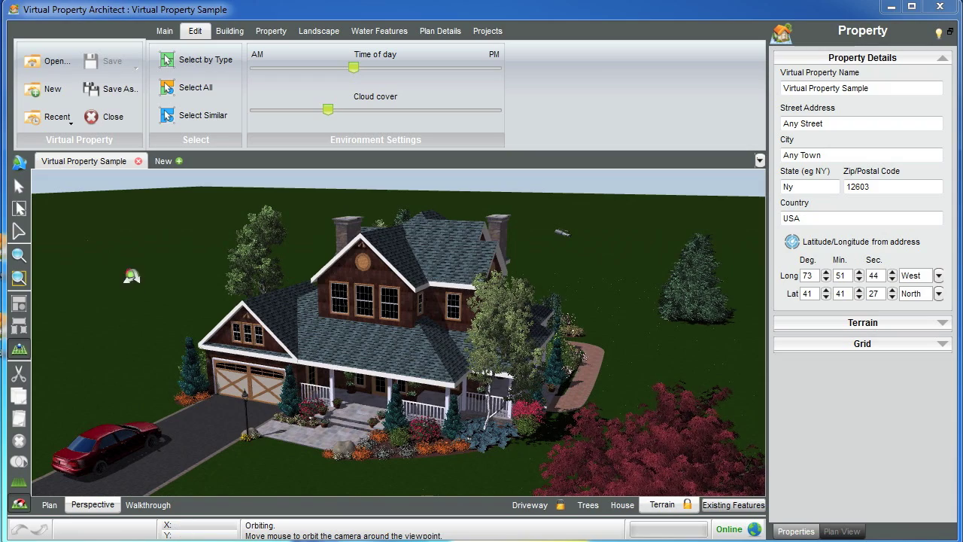
scroll(131, 273, up, 3)
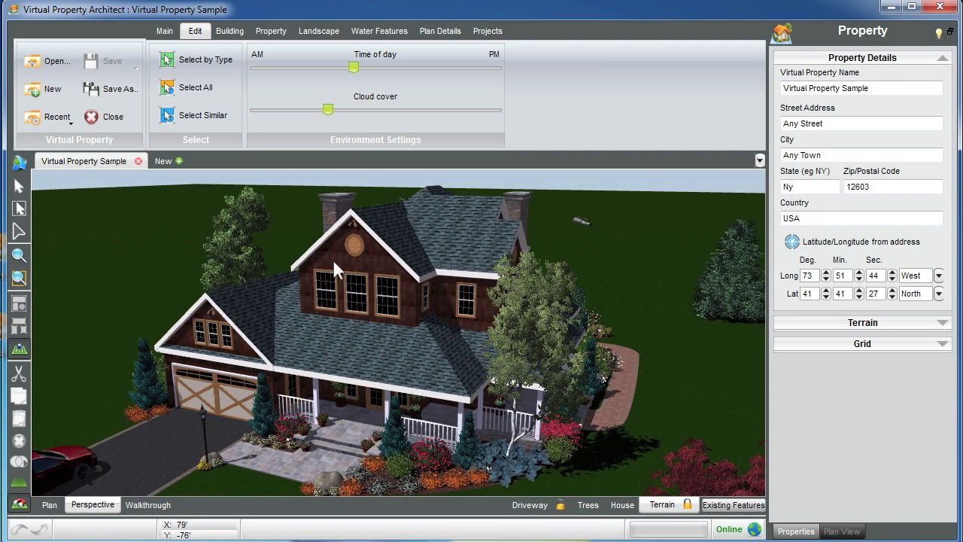
mouse_move(328, 254)
middle_down()
mouse_move(404, 260)
mouse_move(328, 260)
middle_up()
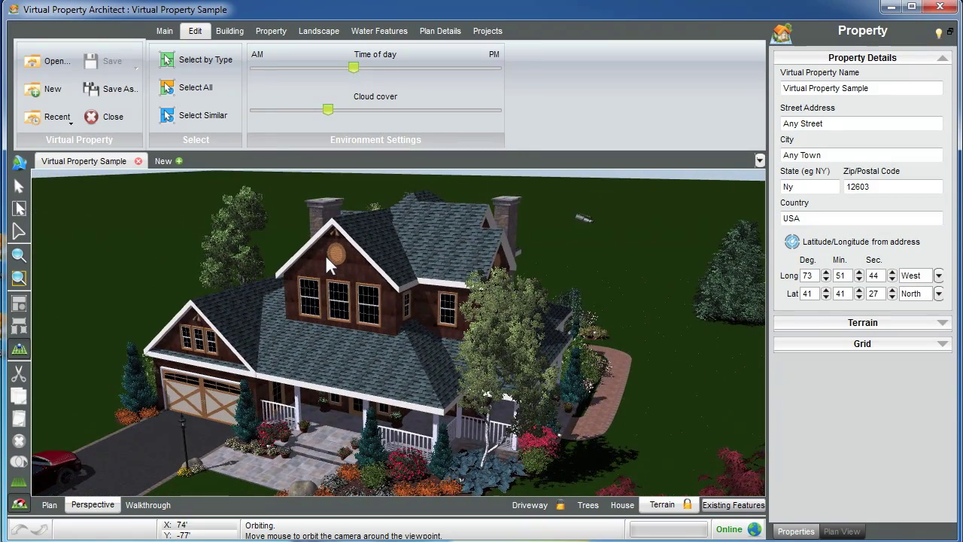
Create a new virtual property named "test" with the zip code 12590
click(162, 164)
click(494, 277)
text(test)
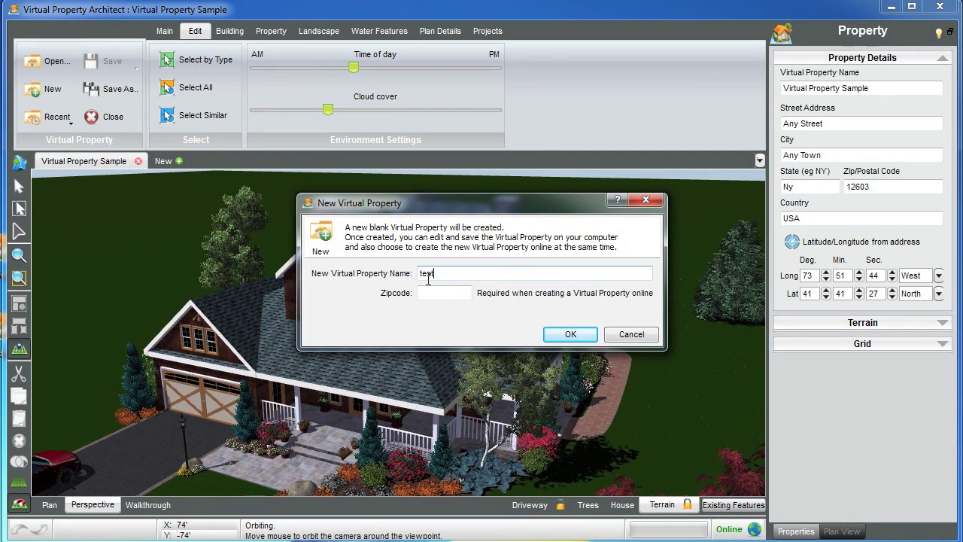
click(446, 294)
text(12590)
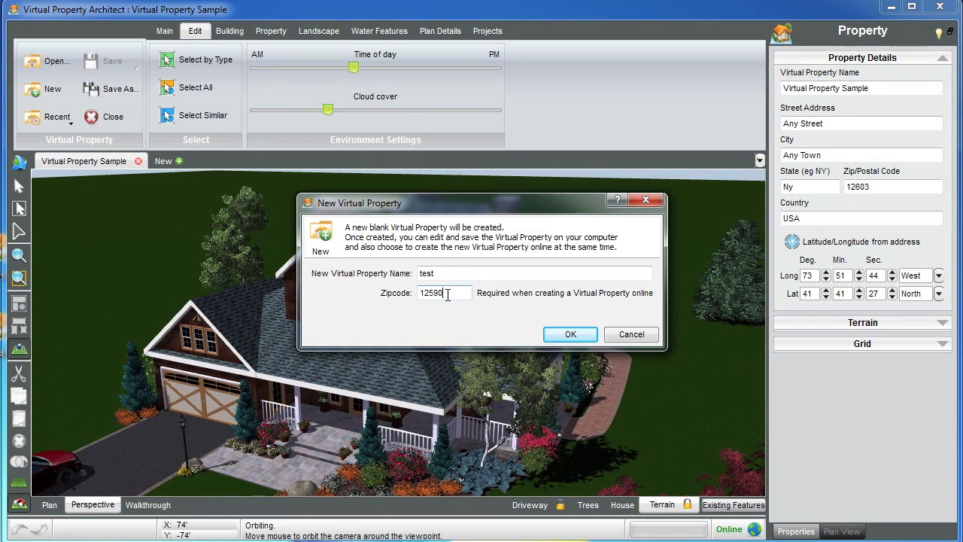
click(570, 335)
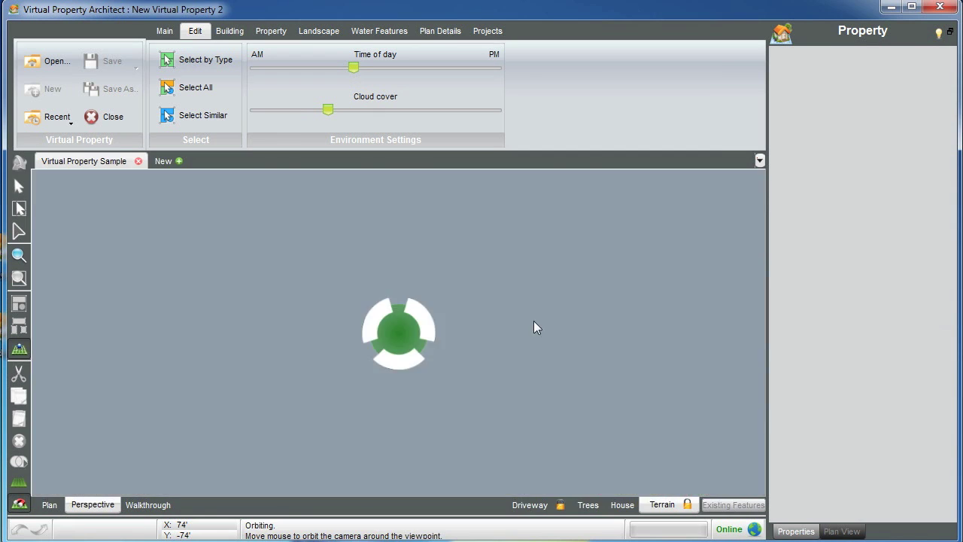
Turn on the ground grid display in the new property's perspective view
mouse_move(477, 326)
middle_down()
mouse_move(516, 344)
mouse_move(469, 344)
middle_up()
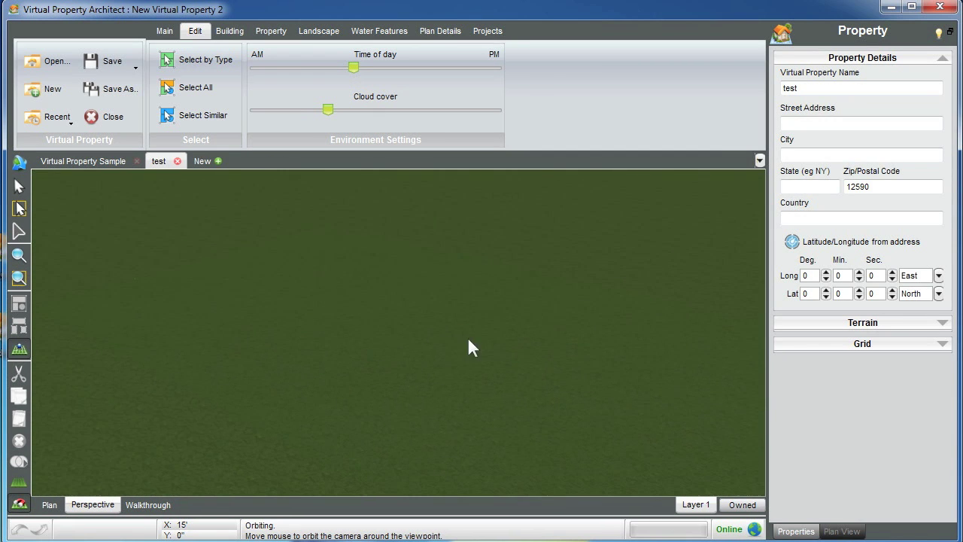
click(18, 487)
middle_drag(347, 350, 368, 356)
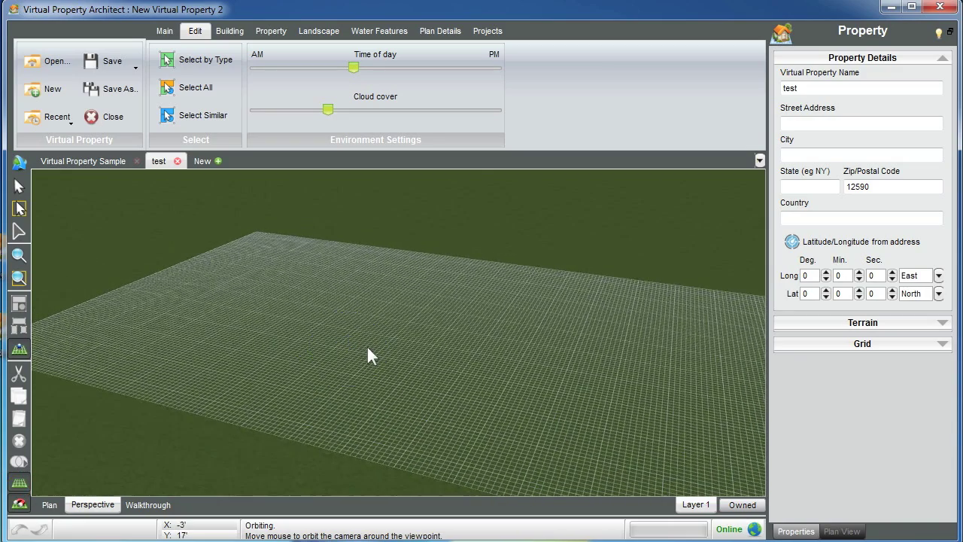
Set the property's grid size to 3'
click(163, 34)
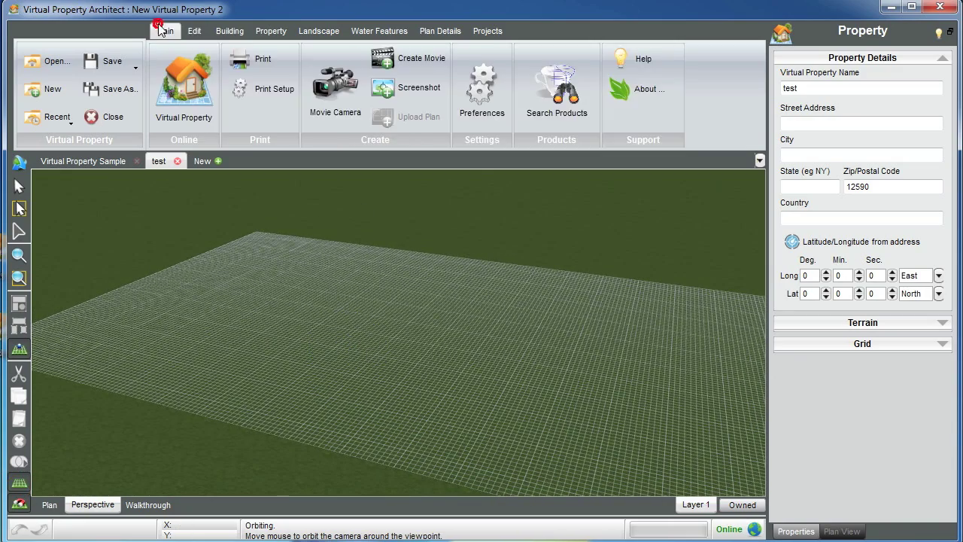
click(225, 29)
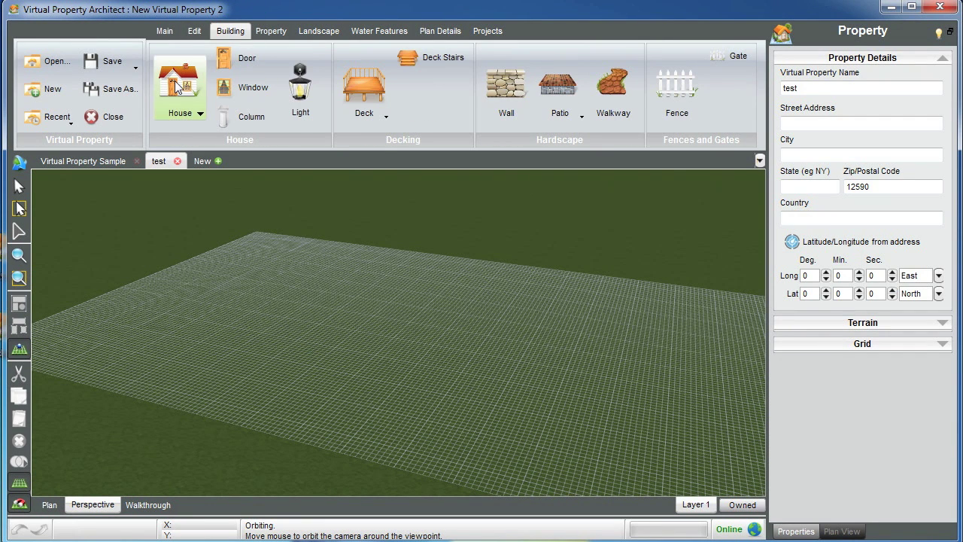
click(897, 343)
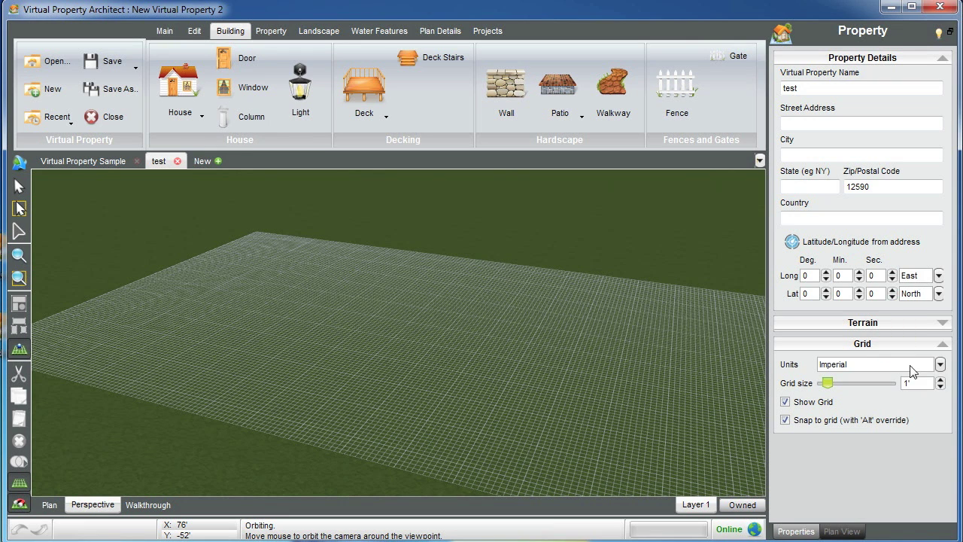
click(926, 383)
text(3)
key(Return)
drag(614, 280, 387, 386)
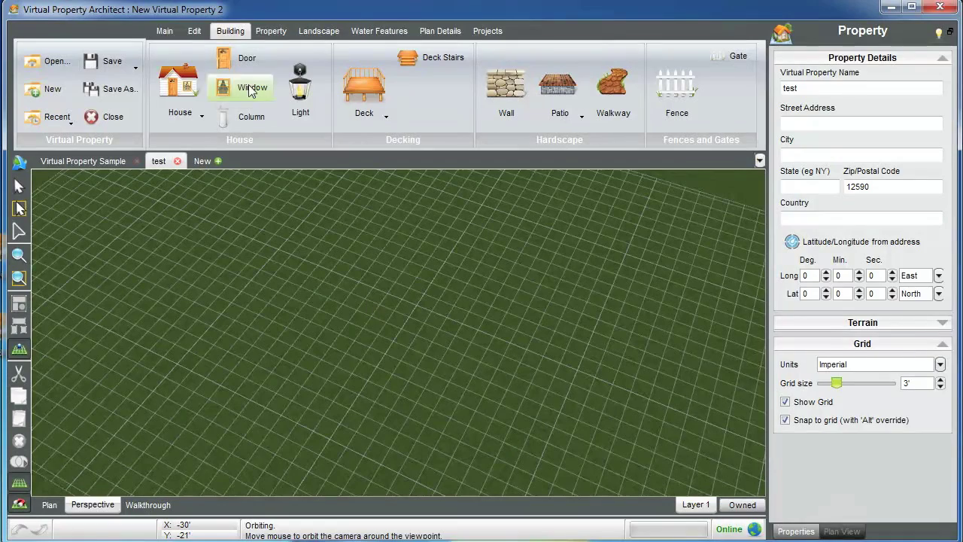
Draw a house outline with consecutive sides of about 33', 9', 15', 9', 21' and 24', closing it with a straight long wall
click(174, 89)
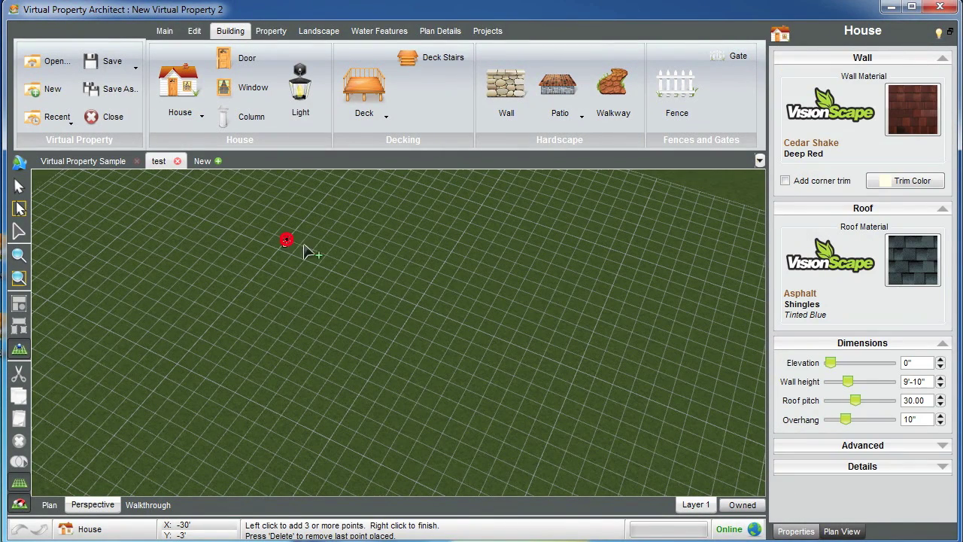
click(436, 300)
click(459, 264)
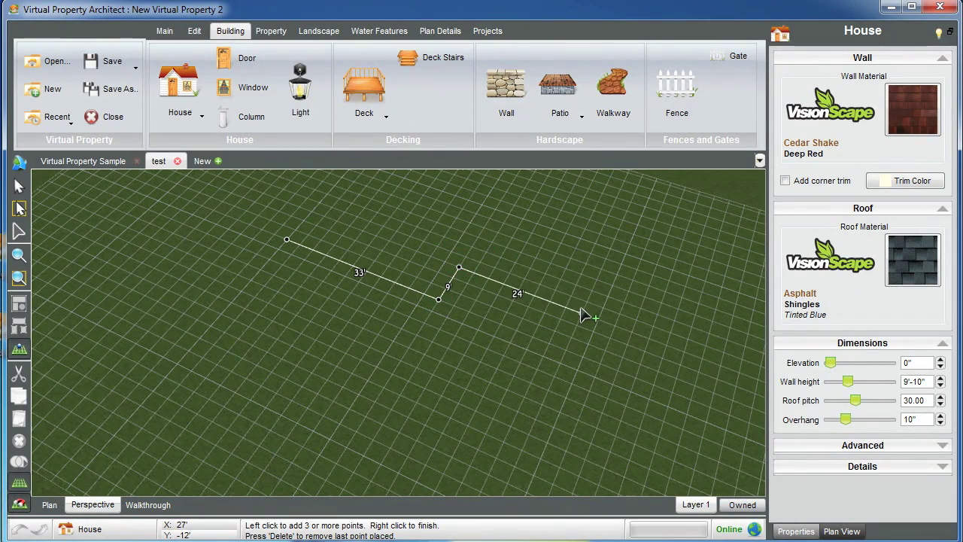
click(535, 297)
click(516, 331)
click(640, 380)
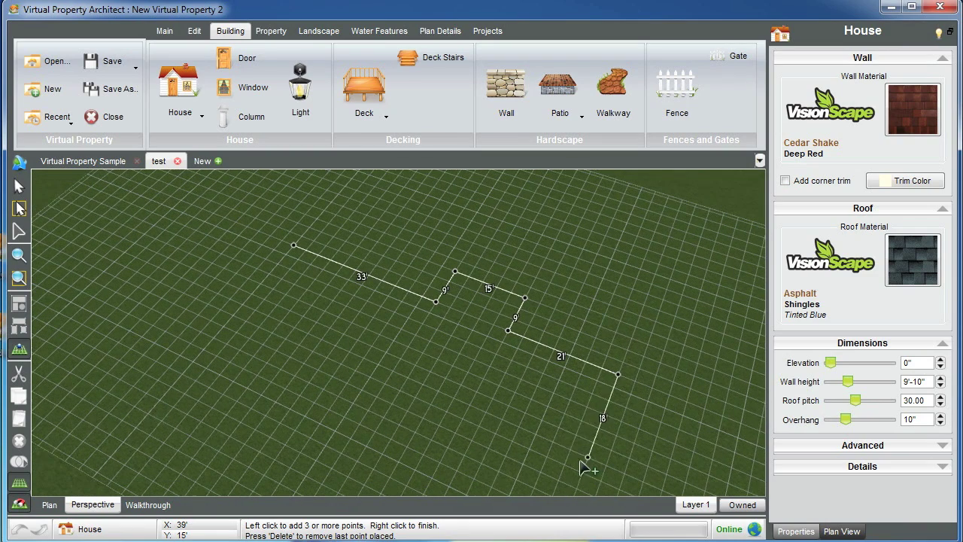
click(582, 488)
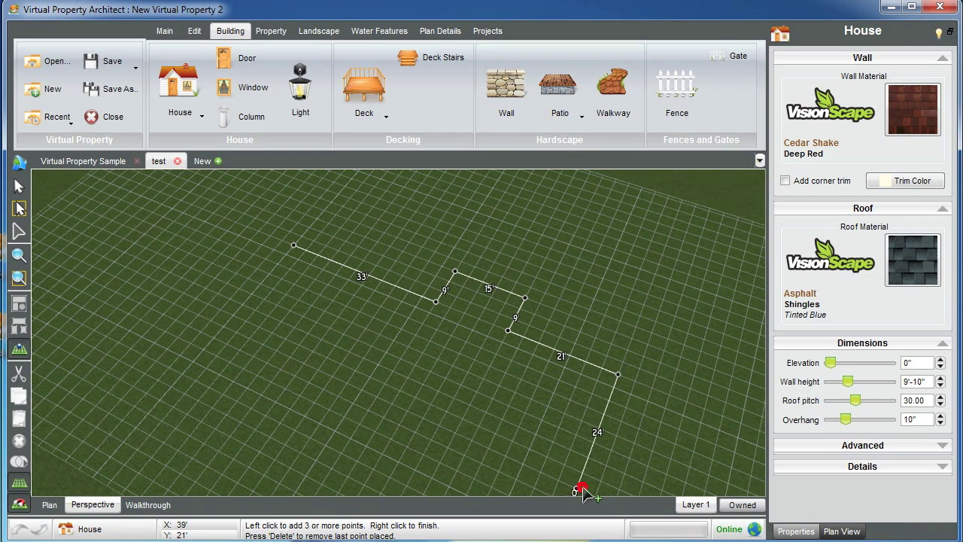
click(223, 328)
middle_drag(236, 351, 331, 307)
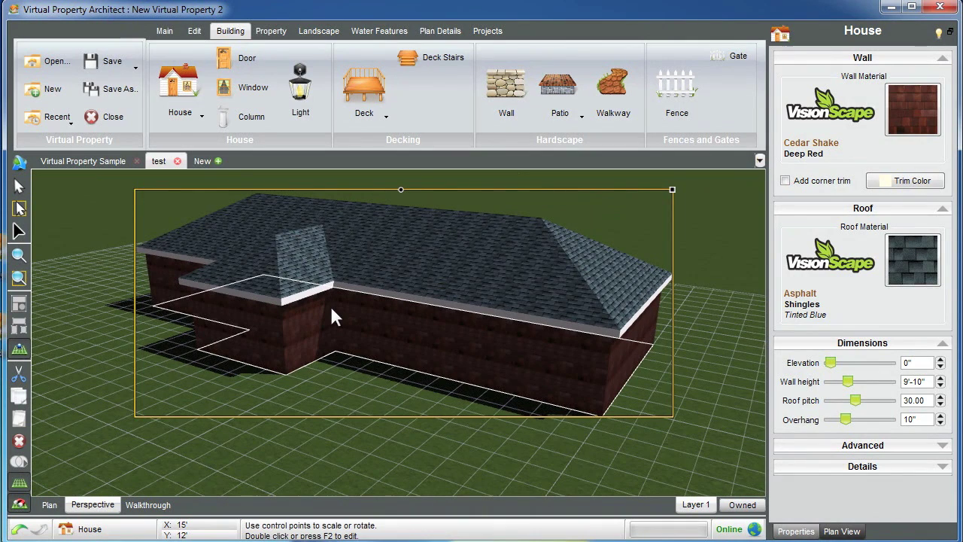
Edit the house roof, switching the projecting bay and both end walls from sloping to gable ends
double_click(372, 323)
click(258, 298)
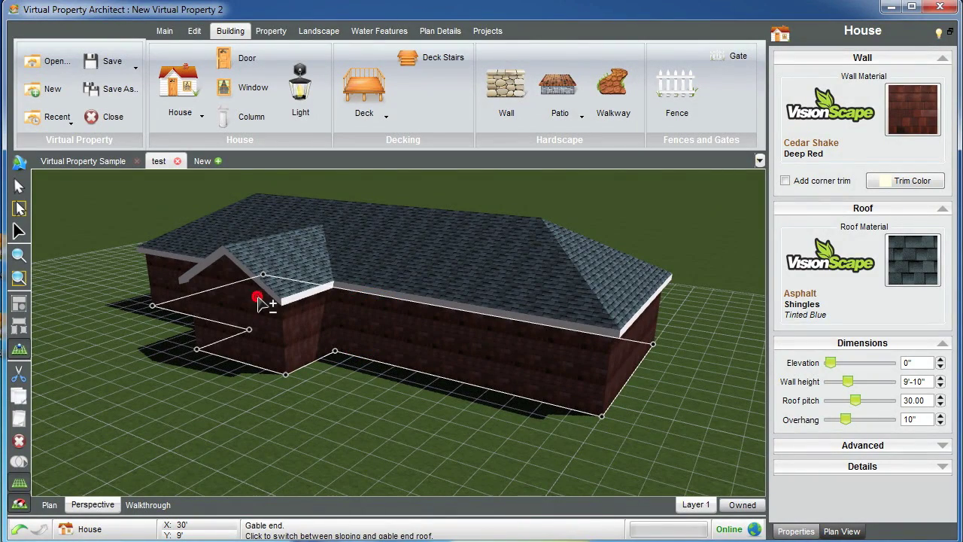
middle_drag(670, 340, 350, 337)
click(574, 345)
click(464, 311)
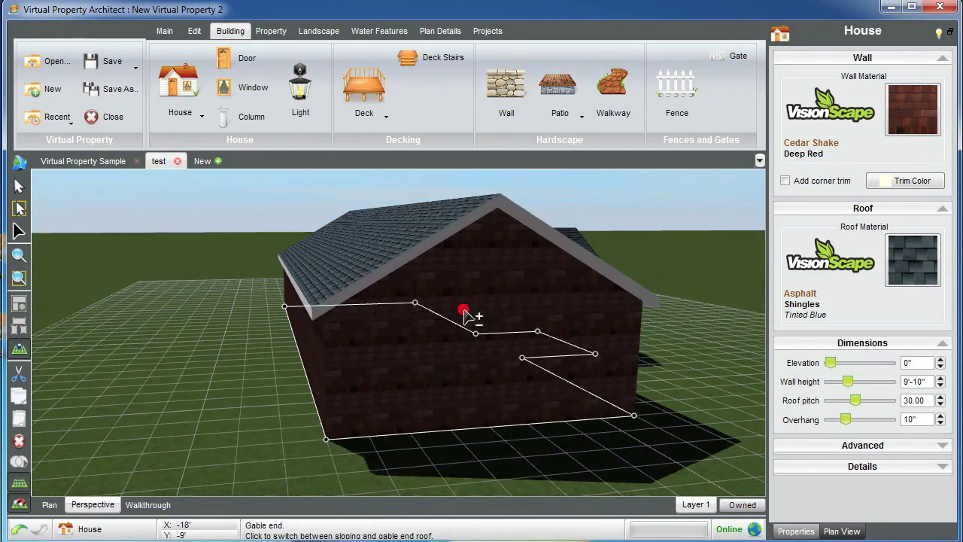
middle_drag(584, 351, 505, 320)
click(442, 370)
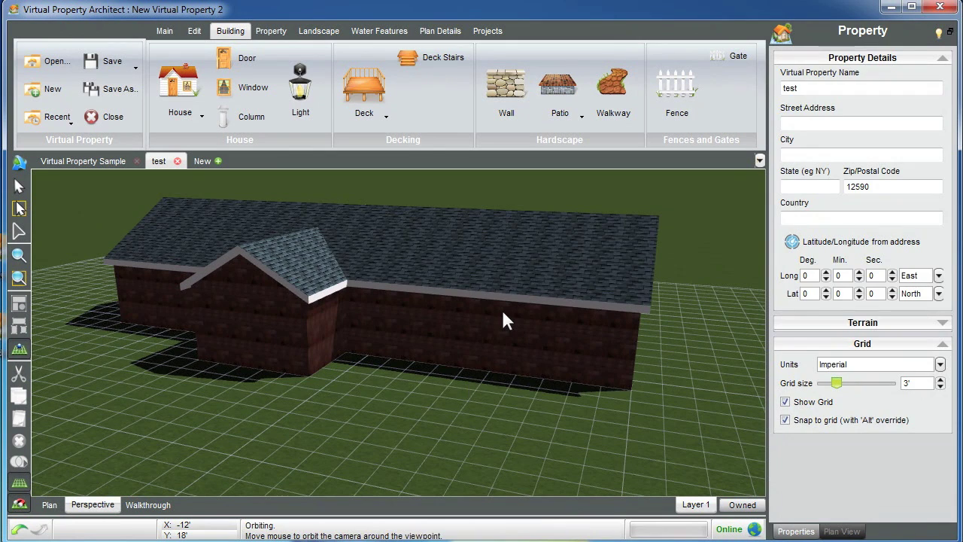
Set the house's wall height to 18'
click(503, 319)
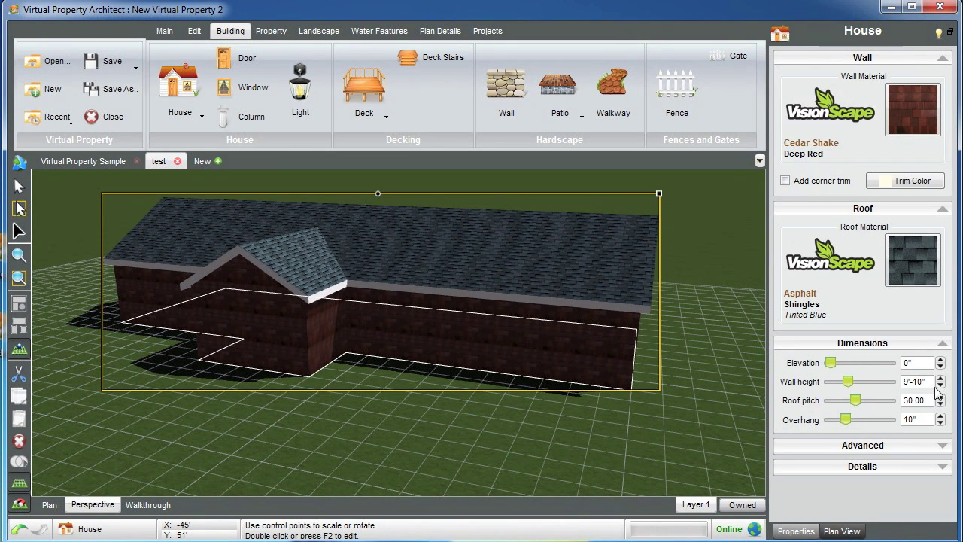
click(933, 382)
key(Return)
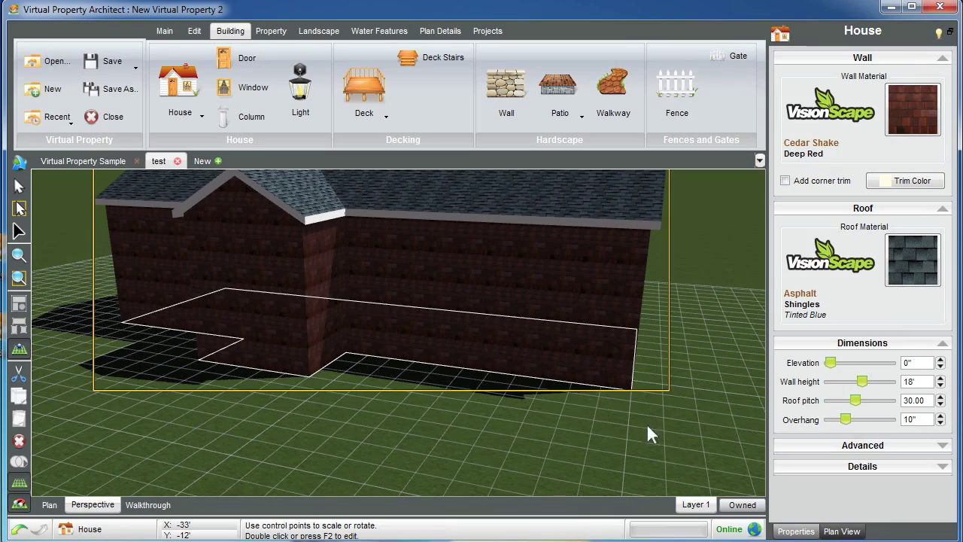
mouse_move(316, 370)
middle_down()
mouse_move(377, 366)
mouse_move(391, 350)
middle_up()
click(381, 271)
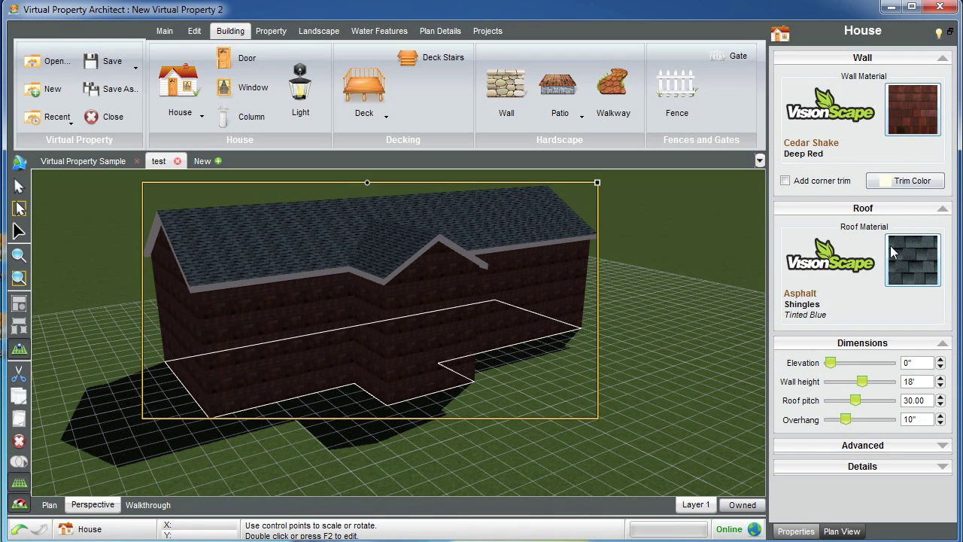
Add corner trim to the house walls and set the roof to a 31.00 pitch with a 1'-6 7/8" overhang
click(785, 181)
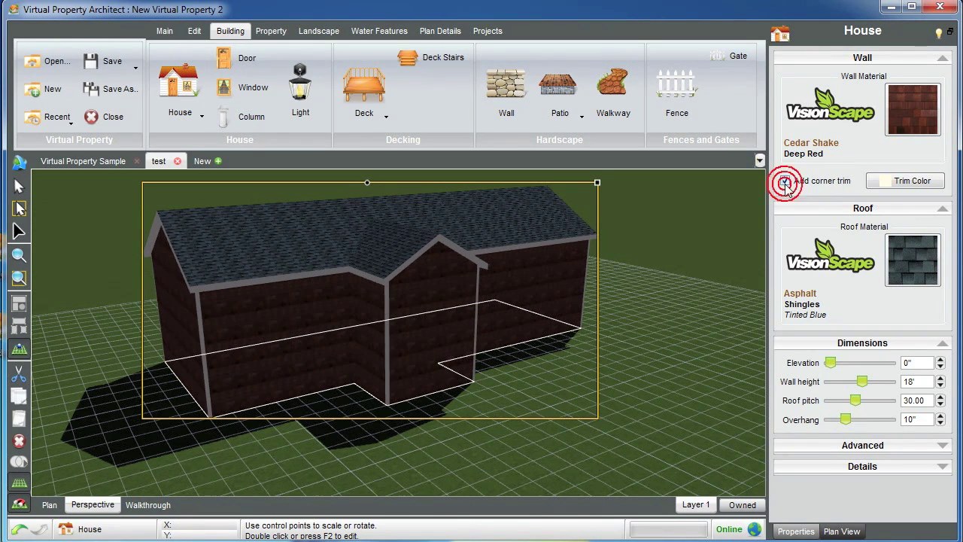
middle_drag(559, 258, 518, 272)
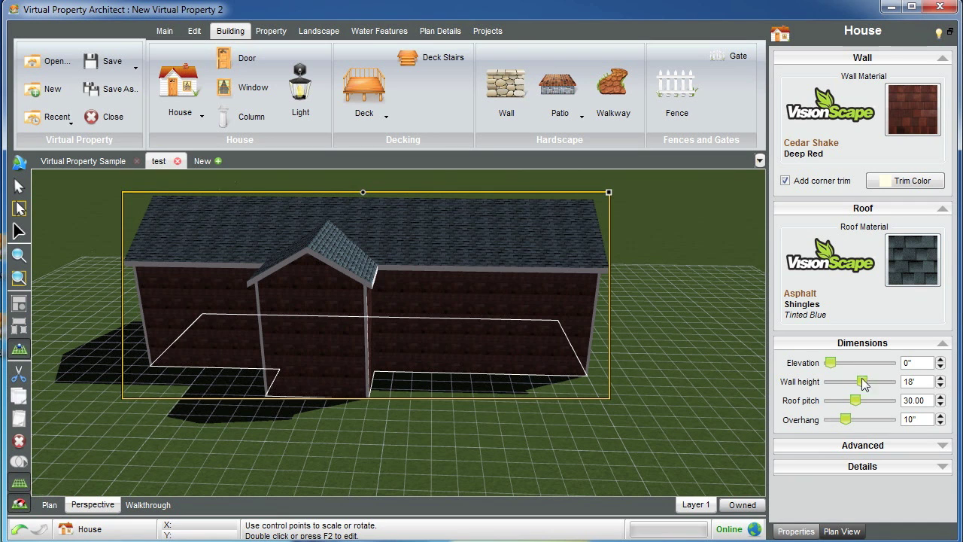
mouse_move(859, 404)
mouse_down()
mouse_move(848, 420)
mouse_move(858, 419)
mouse_up()
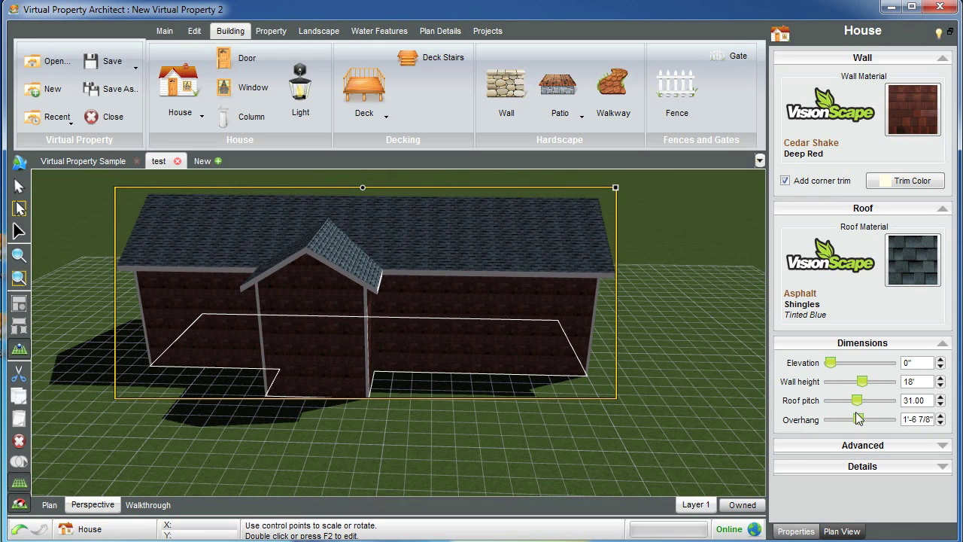
mouse_move(831, 365)
mouse_down()
mouse_move(855, 364)
mouse_move(828, 366)
mouse_up()
Rotate the whole house about a quarter turn on the grid
drag(702, 348, 262, 223)
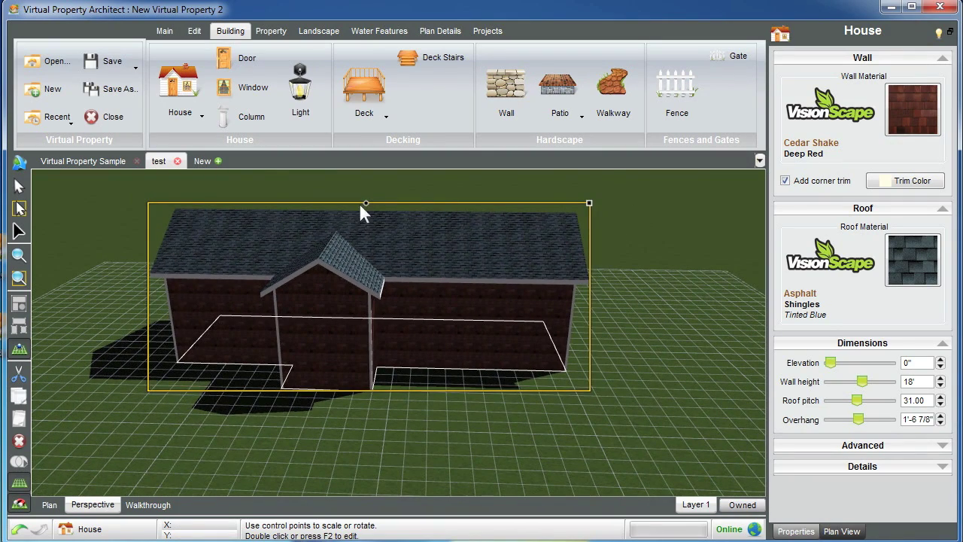
drag(365, 203, 138, 360)
drag(538, 369, 380, 372)
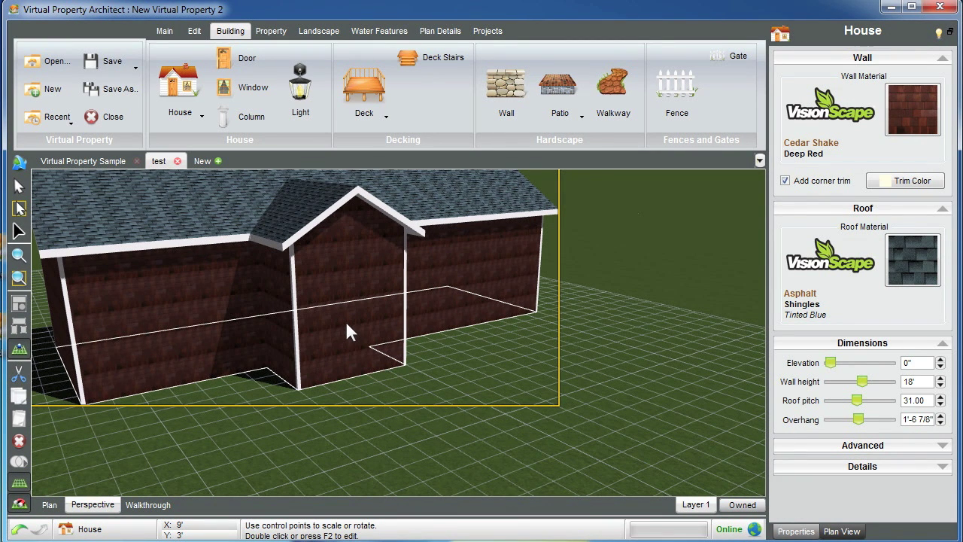
In the plan view, shorten the main block by moving the end wall farther from the bay inward about 9'
click(49, 504)
scroll(370, 383, down, 1)
scroll(369, 383, up, 5)
scroll(454, 288, down, 3)
double_click(413, 291)
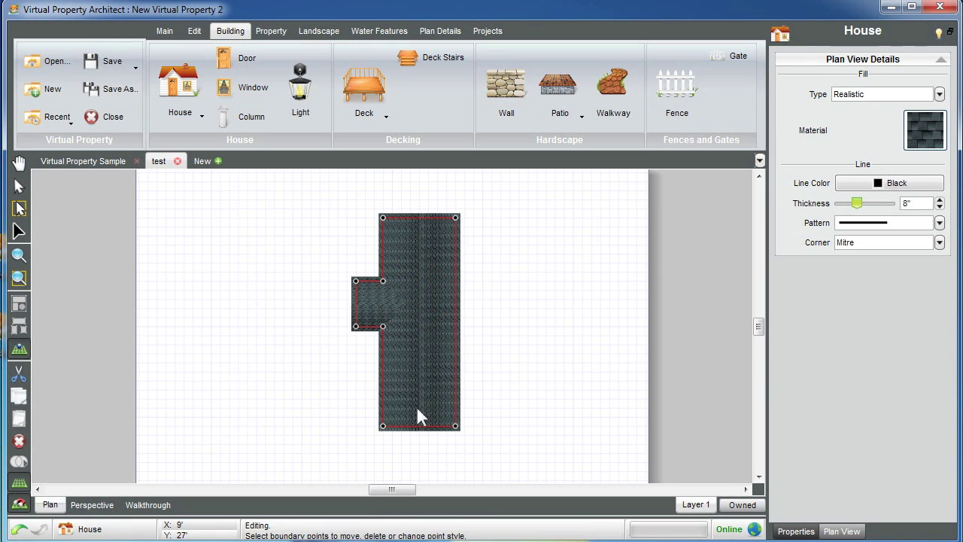
drag(417, 427, 419, 401)
click(310, 388)
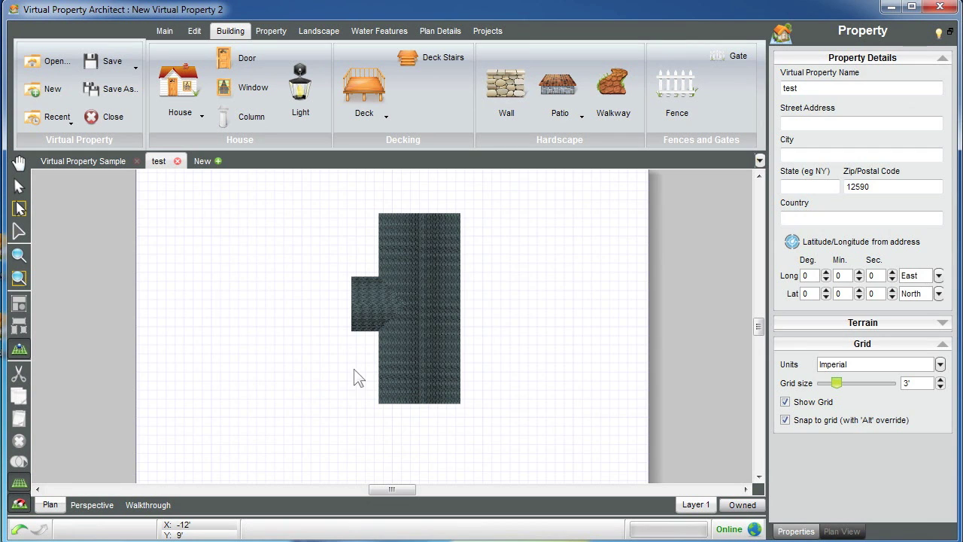
Widen the projecting bay by moving its side wall about 6' toward the shortened end of the house
double_click(369, 308)
drag(369, 329, 365, 344)
click(334, 423)
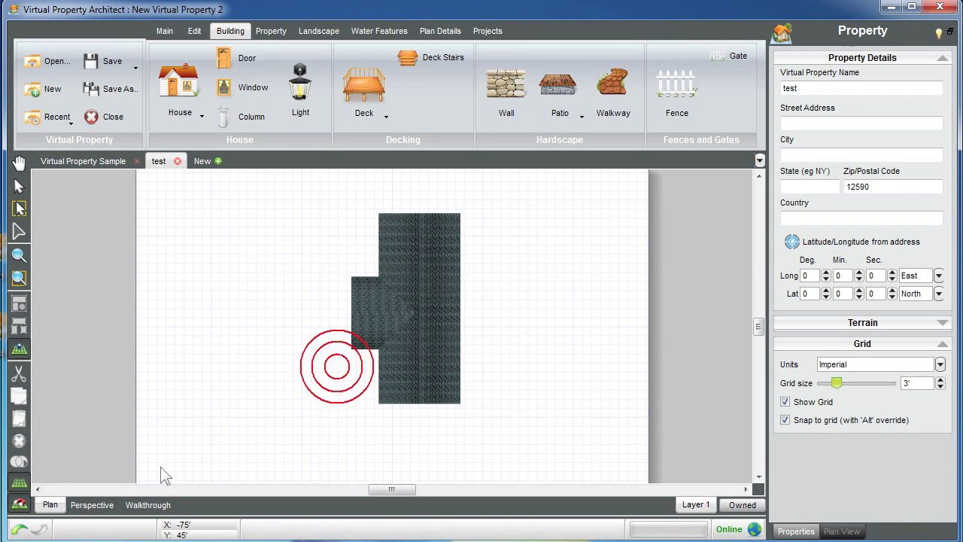
Return to the perspective view and move the bay's front wall slightly outward to deepen the bay
click(92, 504)
drag(297, 415, 249, 402)
double_click(305, 293)
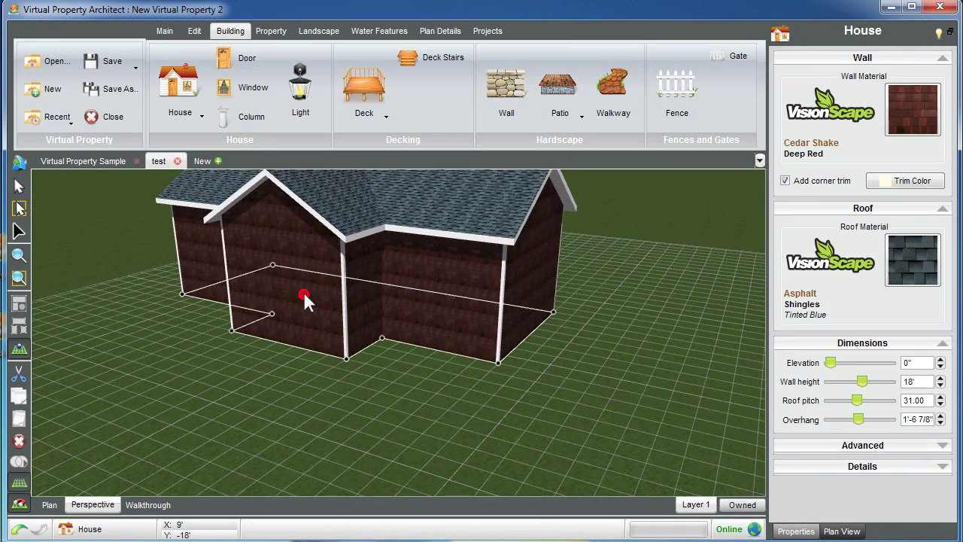
drag(301, 347, 282, 357)
drag(396, 401, 354, 361)
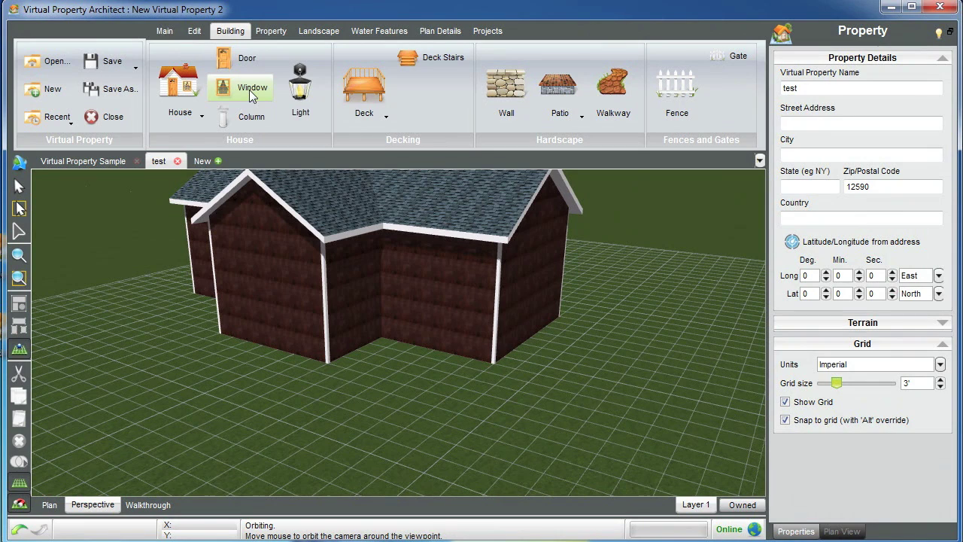
Place the wall-mounted Exterior Light on the main block's front wall, between the bay and the house corner
click(299, 88)
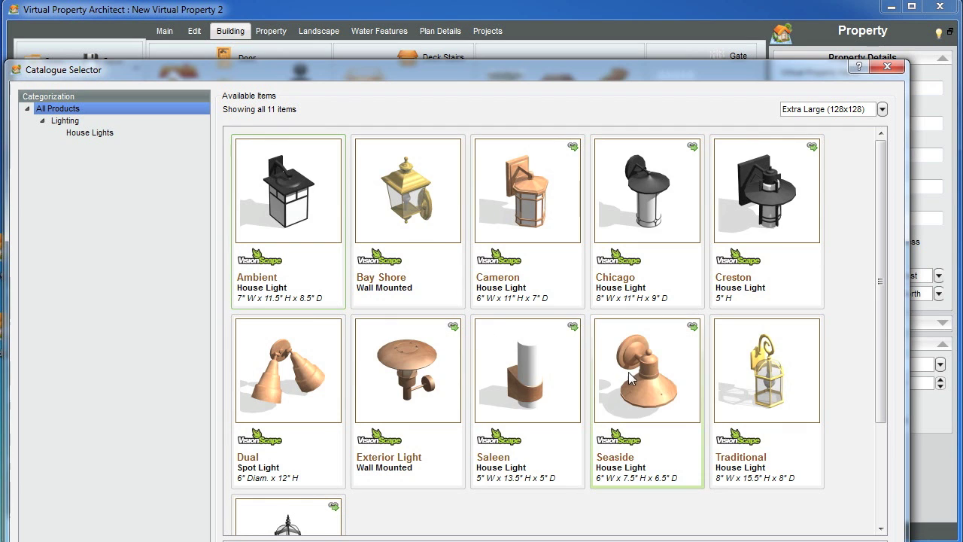
click(394, 355)
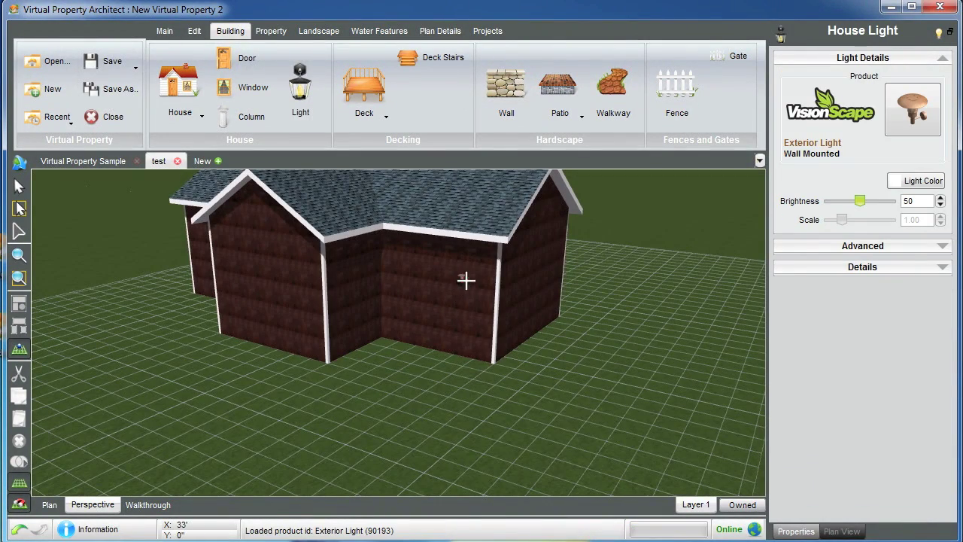
click(464, 277)
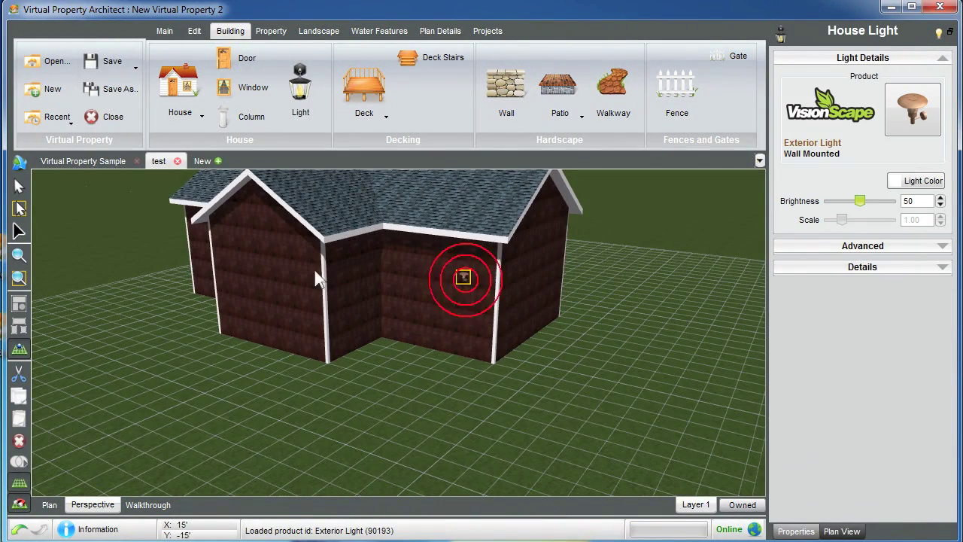
Set the time of day to the latest PM setting to view the exterior light at night up close
click(18, 256)
middle_drag(273, 326, 280, 352)
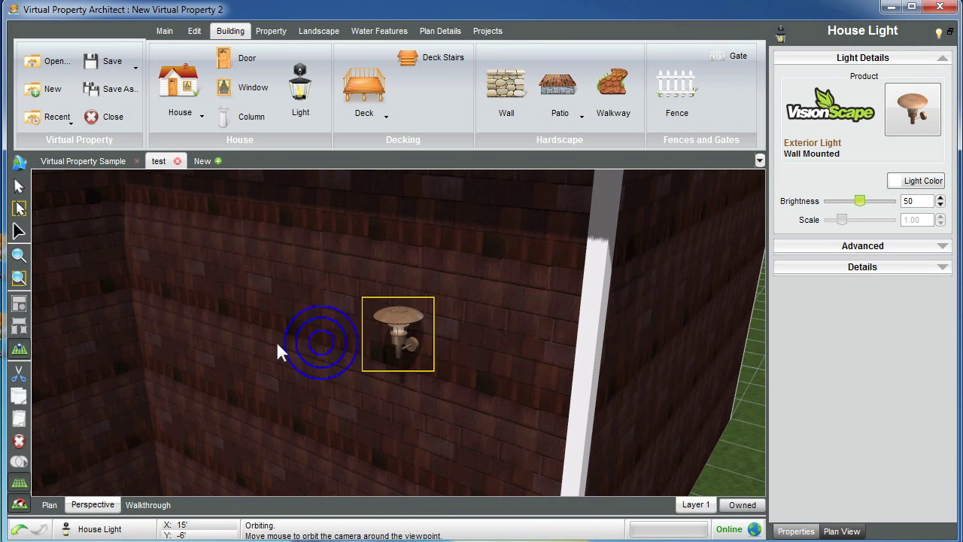
click(194, 33)
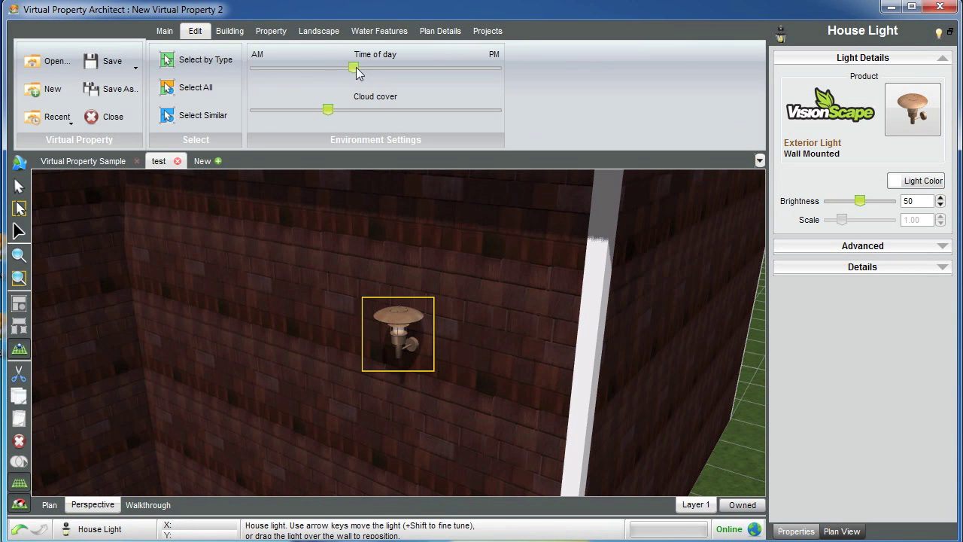
drag(356, 67, 536, 69)
scroll(369, 266, down, 3)
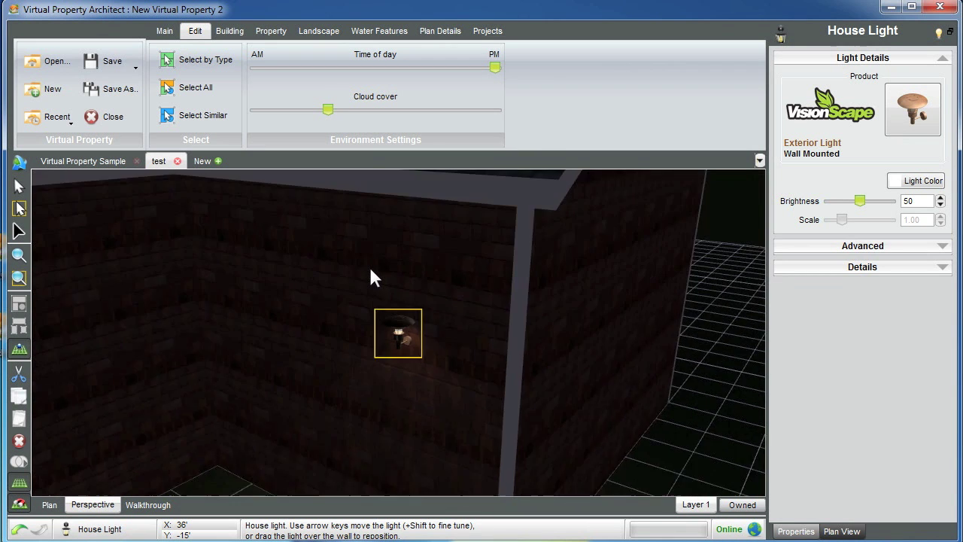
scroll(369, 266, up, 5)
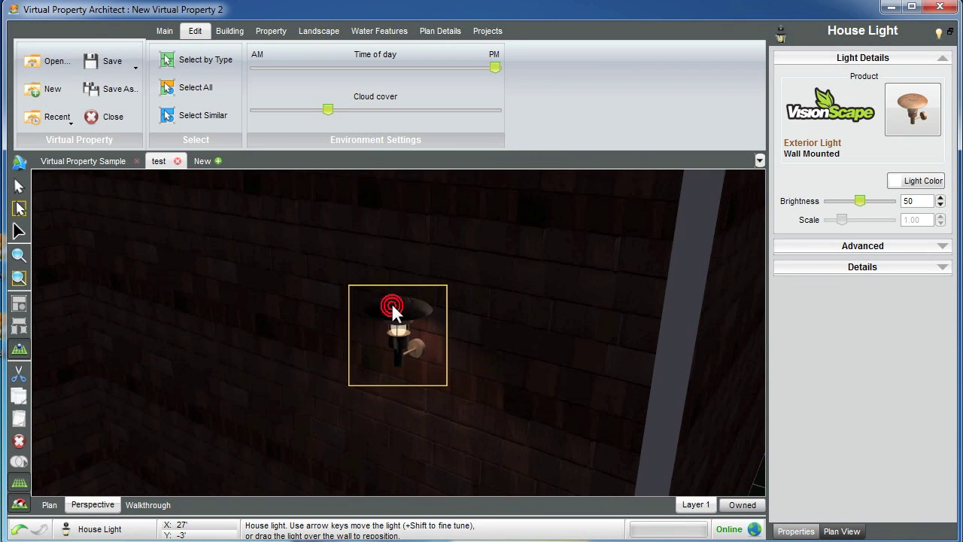
Set the exterior light's brightness to 100 and its light colour to pale yellow (Red 243, Green 255, Blue 126)
click(864, 202)
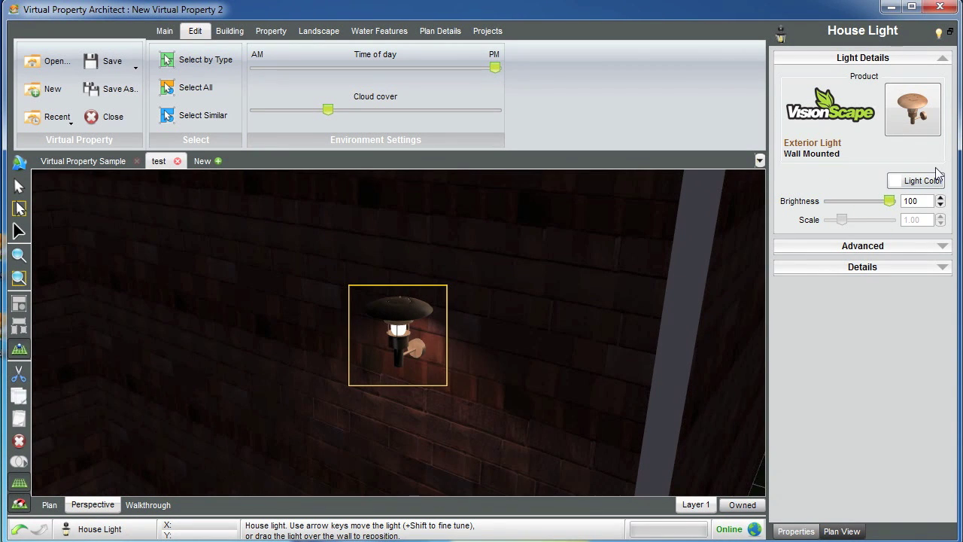
click(931, 183)
click(594, 372)
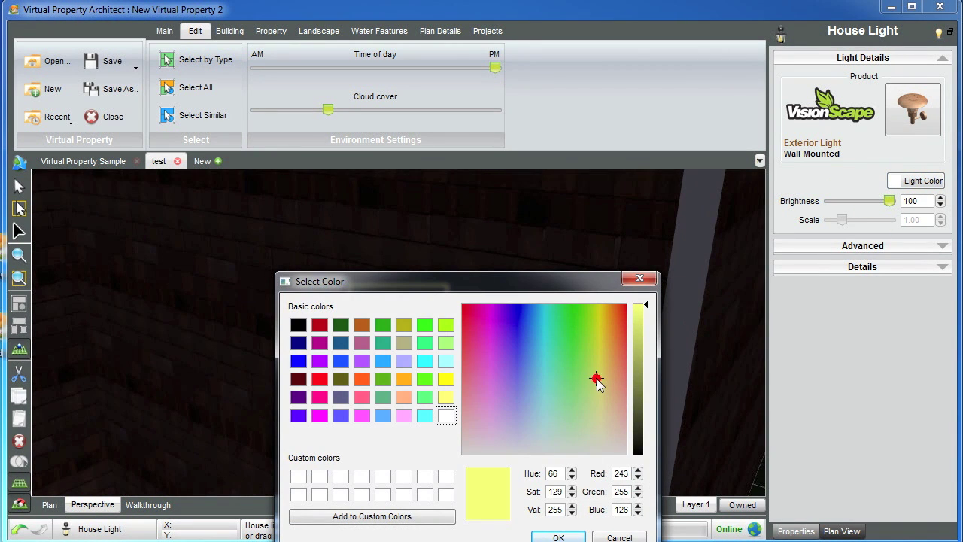
click(558, 536)
Hide the grid and return the time of day to around midday
scroll(384, 364, down, 3)
middle_drag(215, 374, 267, 342)
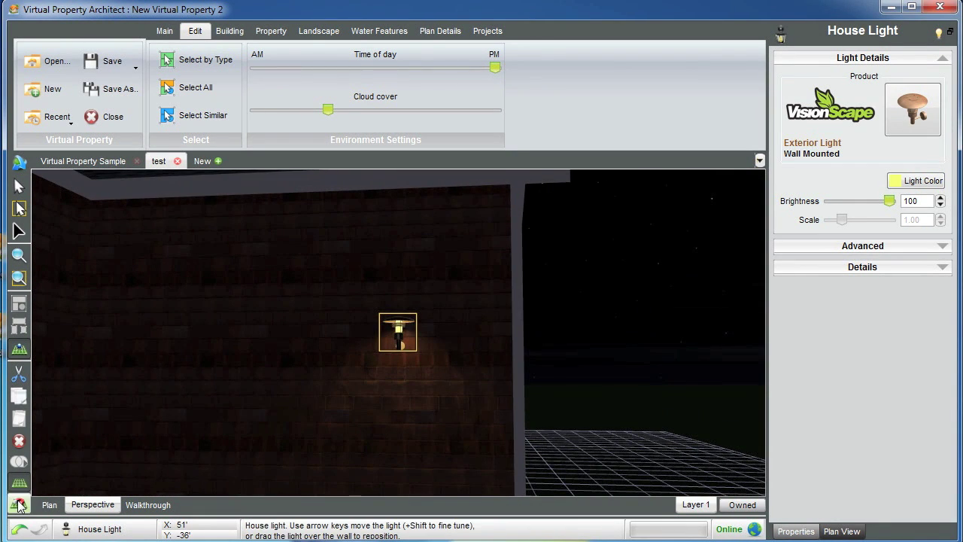
middle_drag(703, 380, 645, 390)
scroll(622, 396, down, 5)
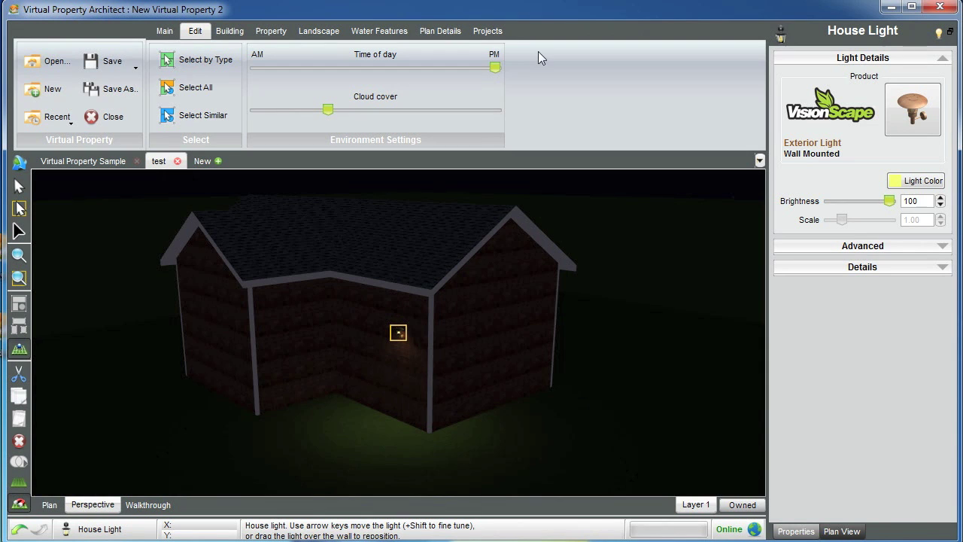
drag(497, 69, 352, 69)
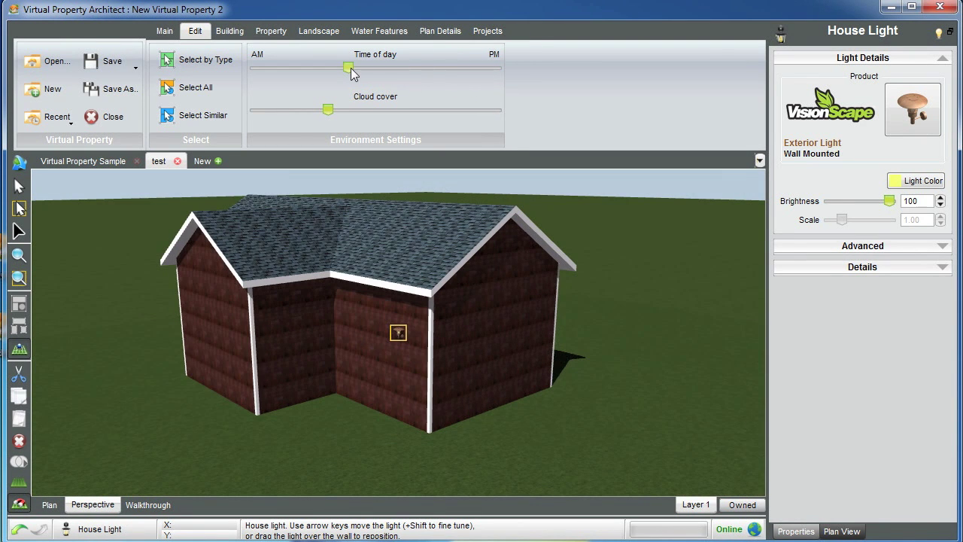
Place a Chelsea double-hung window on the bay's side wall next to the wall with the light
click(227, 32)
click(242, 89)
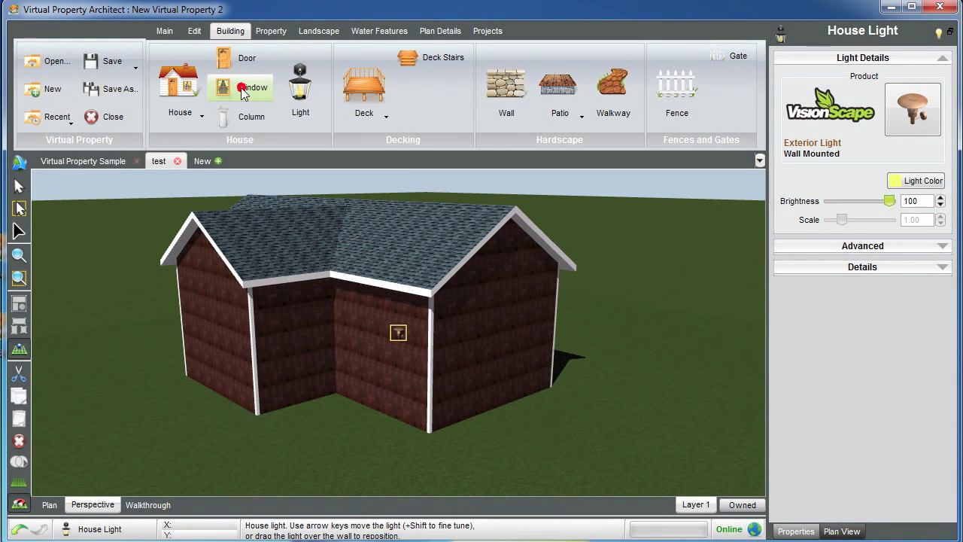
click(294, 364)
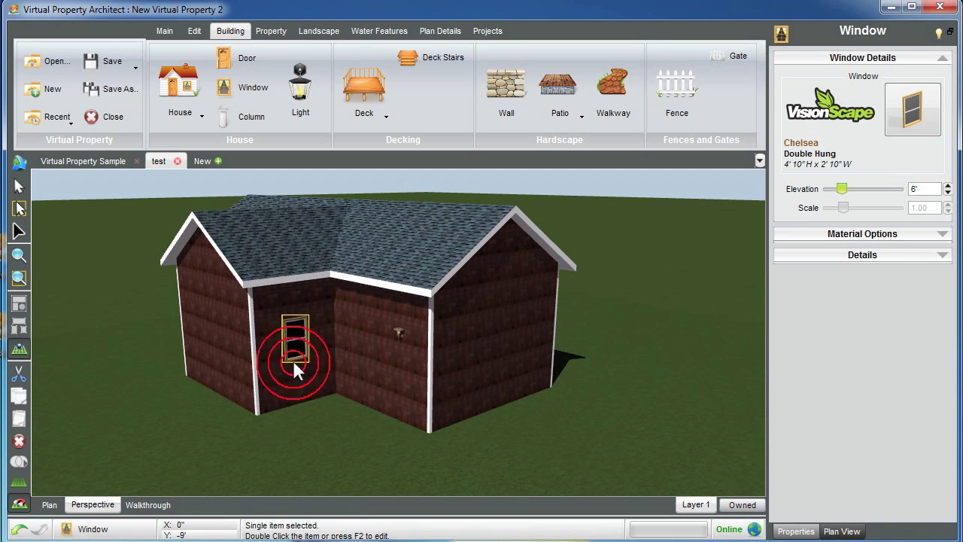
Change the window's frame material to White vinyl
click(19, 254)
drag(240, 335, 225, 327)
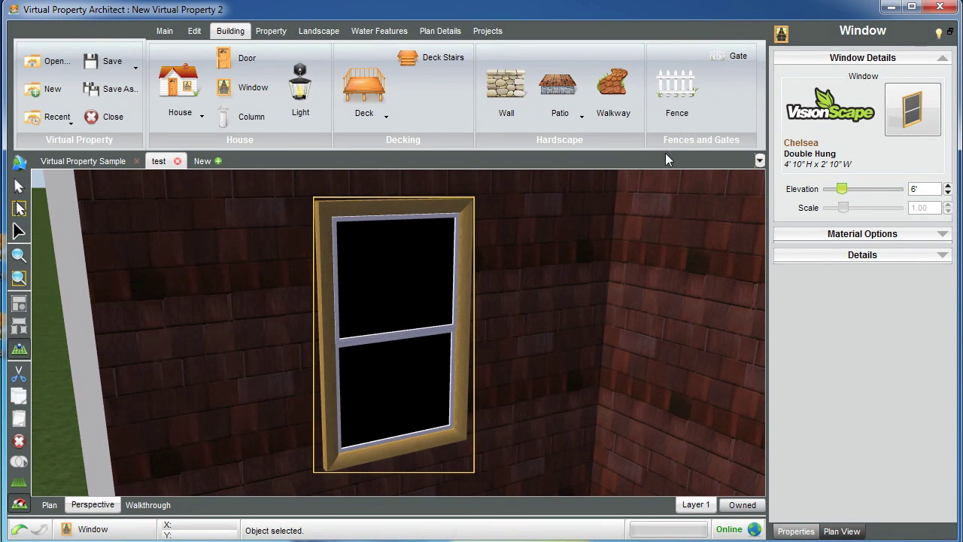
click(870, 234)
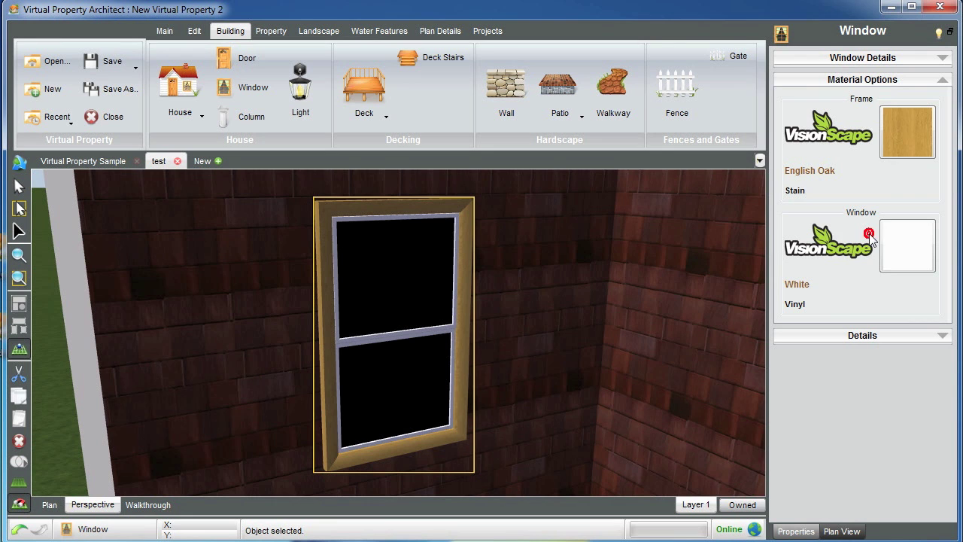
click(905, 127)
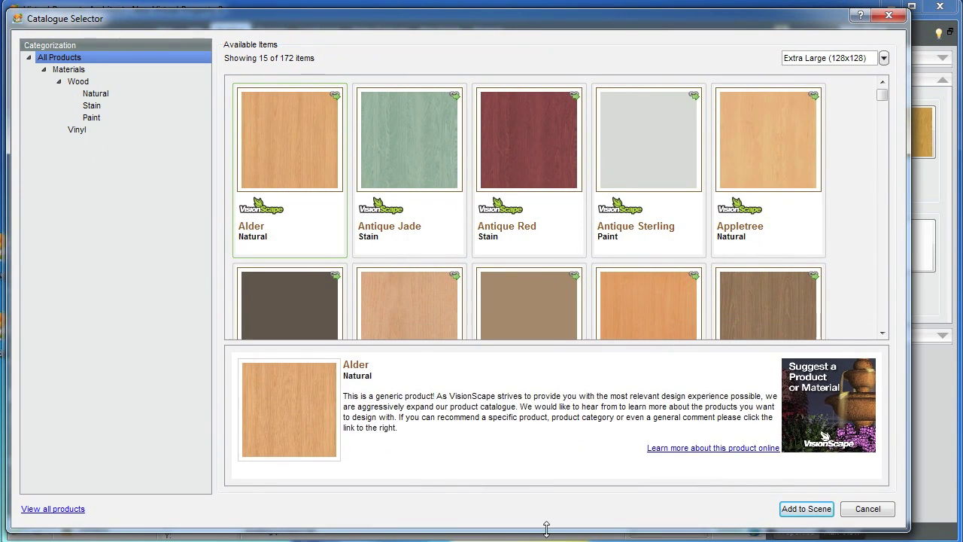
click(77, 129)
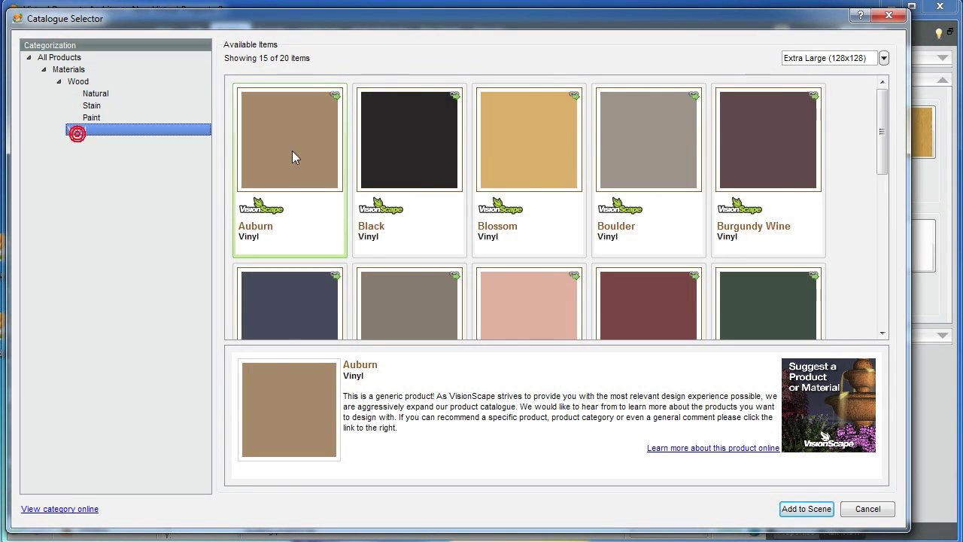
scroll(587, 211, down, 5)
click(763, 236)
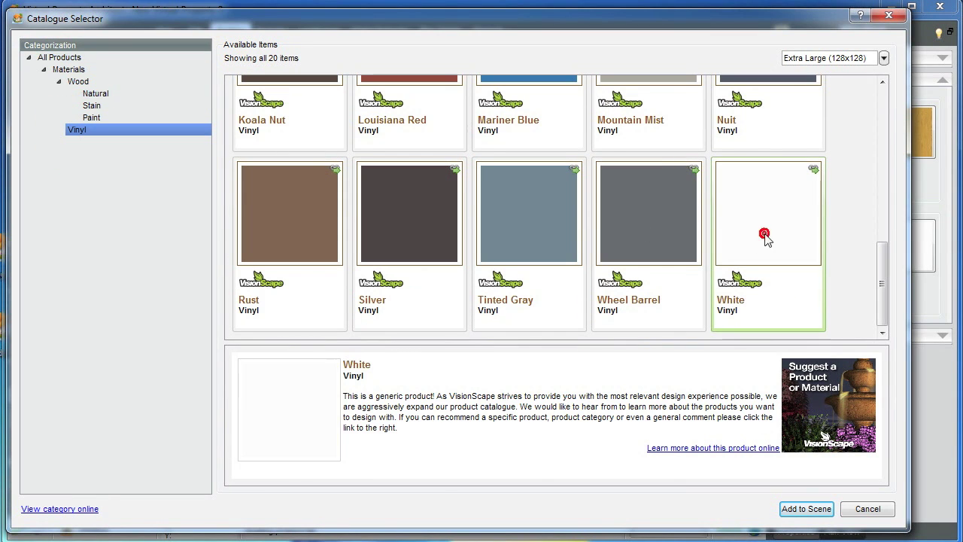
click(807, 509)
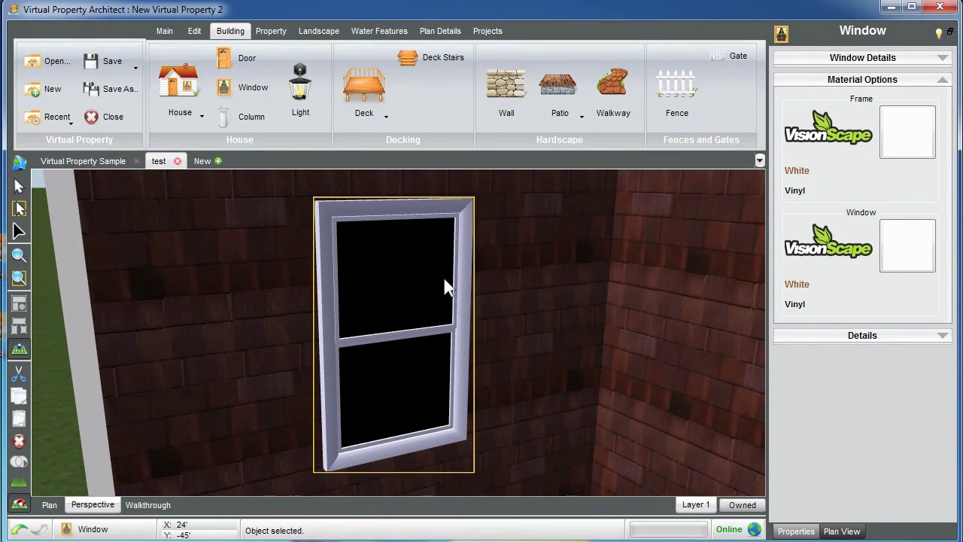
Place a second window on the adjoining main wall and set the frames of both windows to Antique Jade stain
click(226, 88)
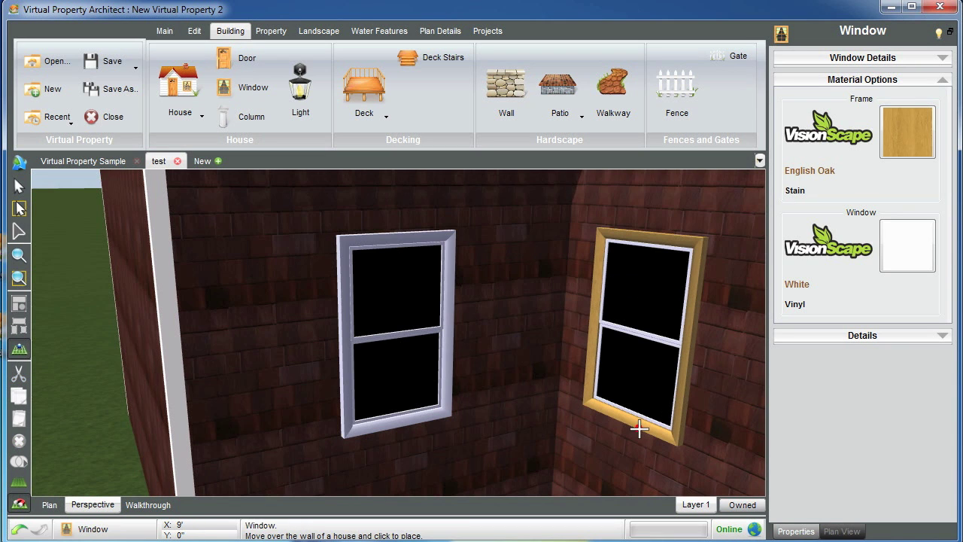
click(638, 429)
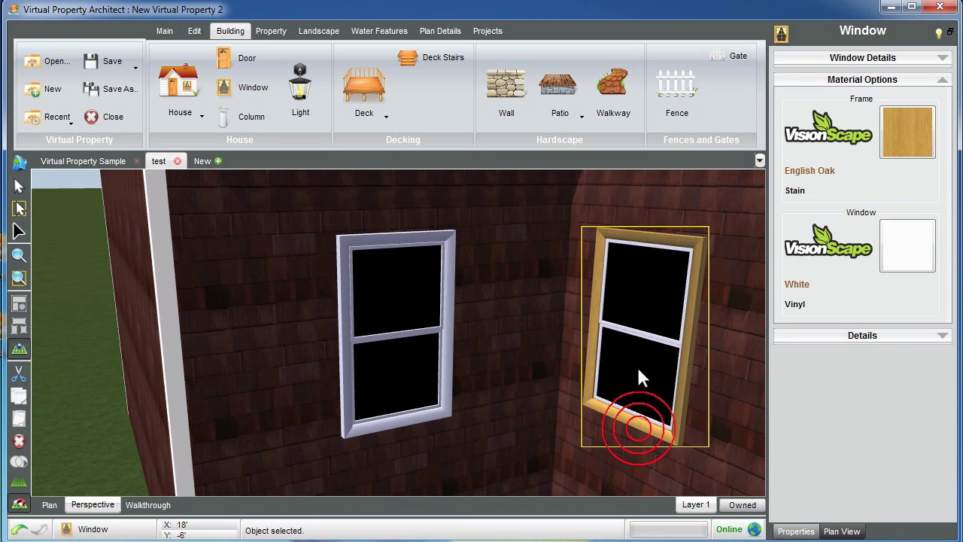
ctrl+click(415, 329)
key(ctrl+g)
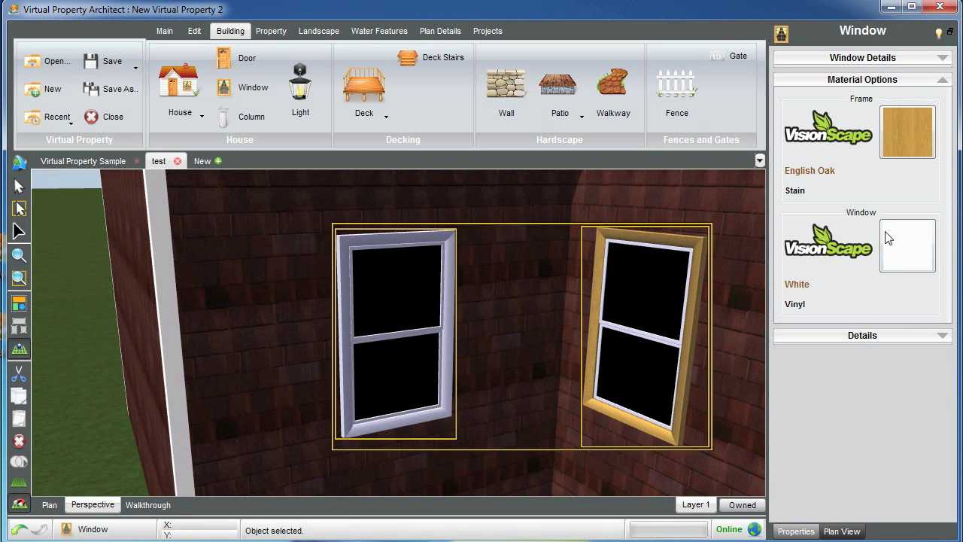
click(902, 132)
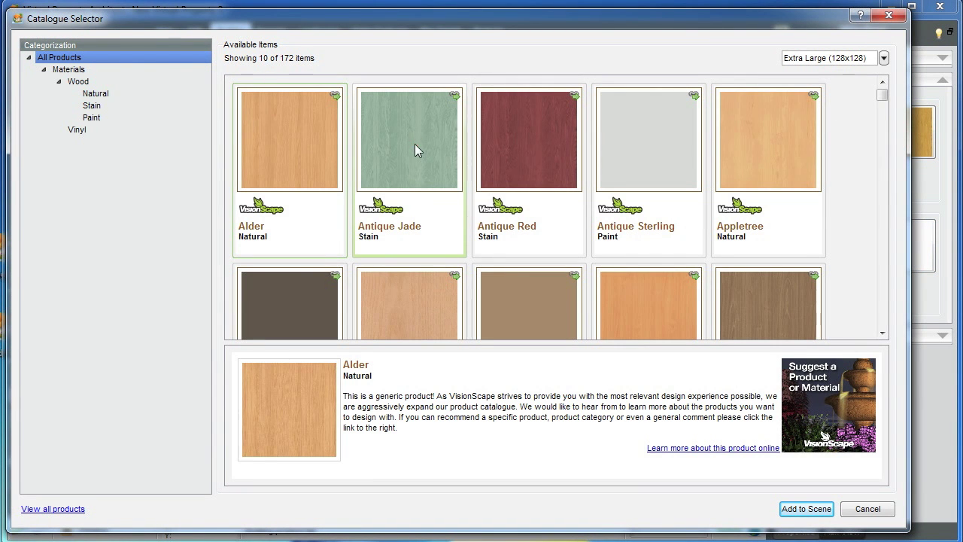
click(414, 144)
click(804, 509)
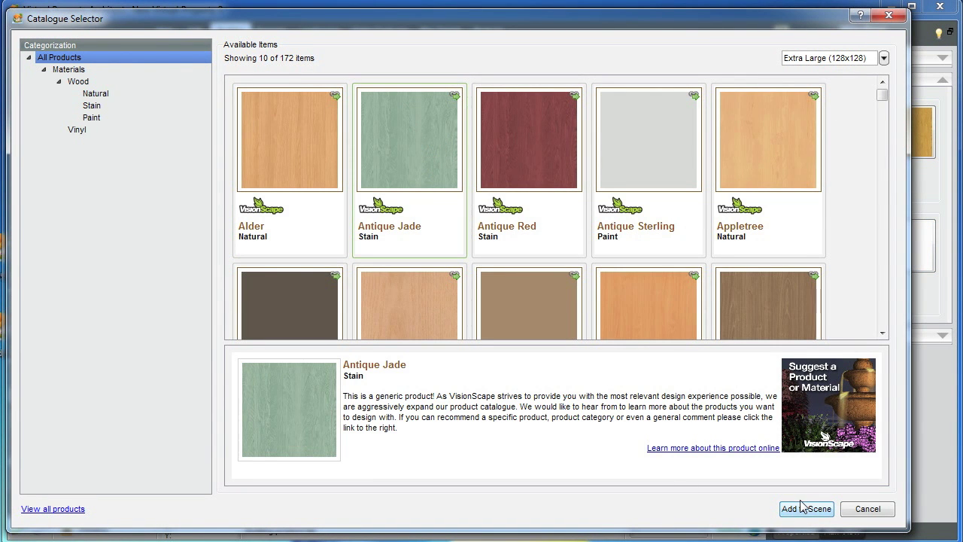
Turn the grid back on and draw a 21' by 12' deck in the corner between the main block and the bay's windowless side
scroll(534, 307, down, 5)
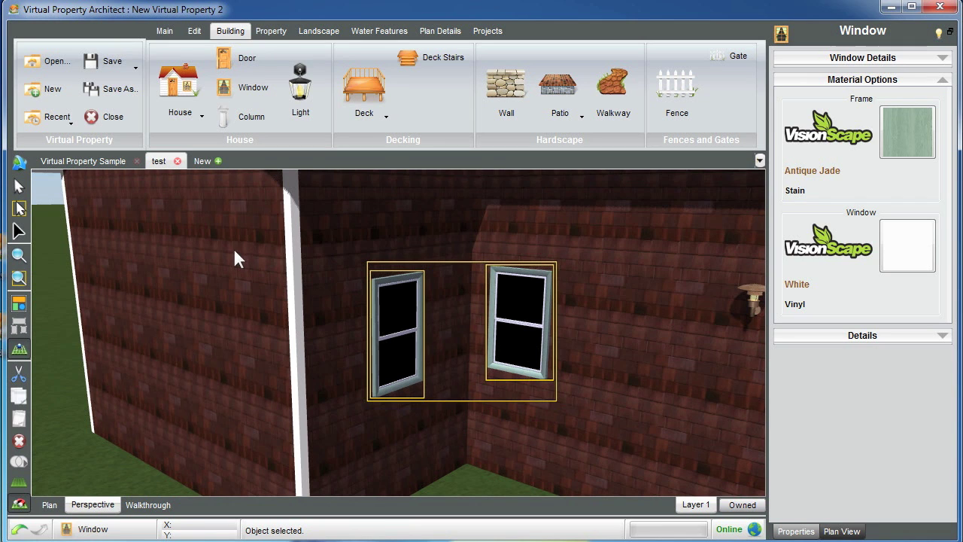
drag(59, 357, 243, 381)
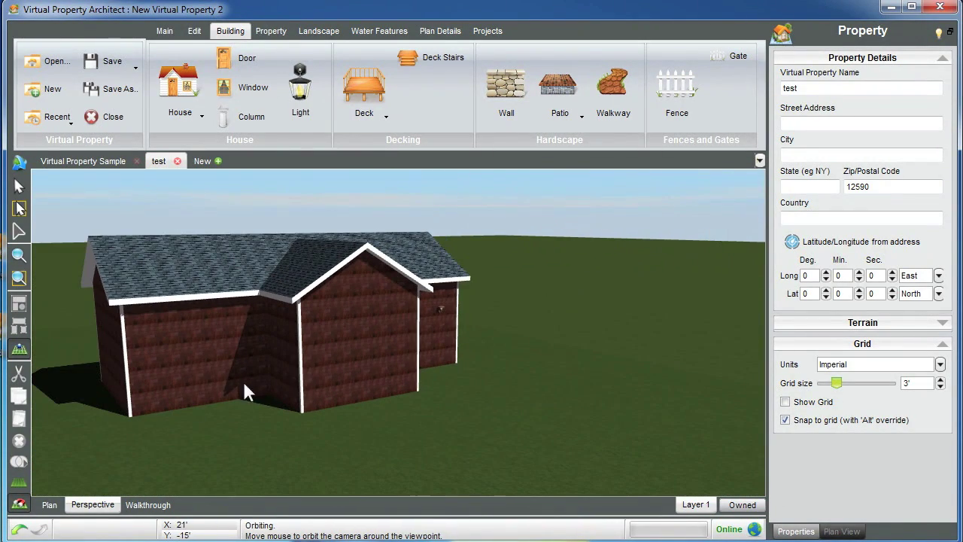
click(18, 481)
drag(259, 438, 256, 446)
drag(361, 415, 343, 427)
click(364, 87)
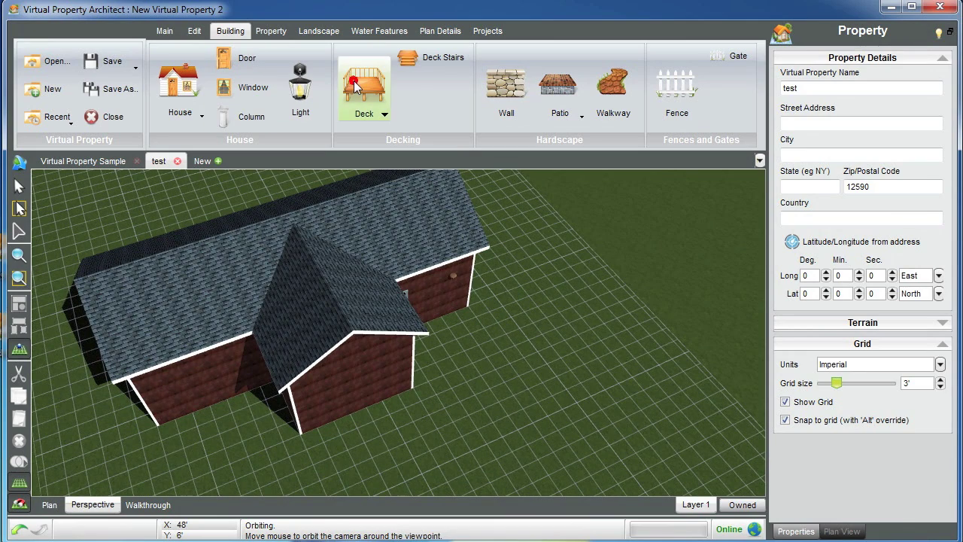
click(276, 380)
click(300, 434)
click(173, 487)
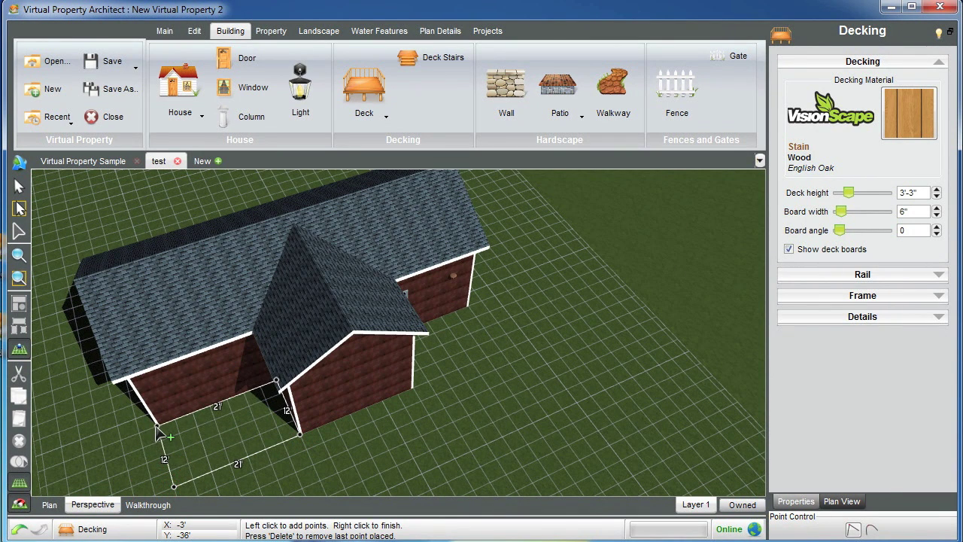
right_click(158, 433)
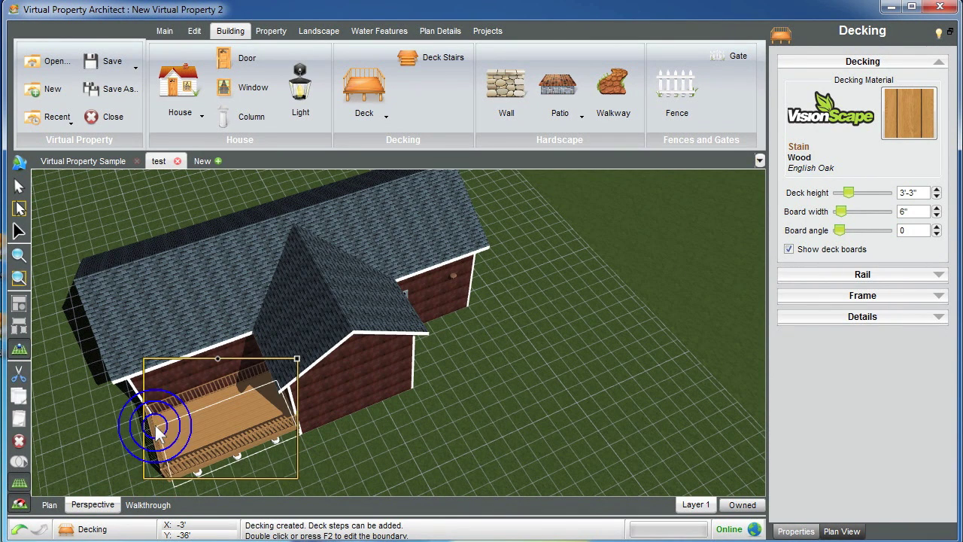
Edit the deck and remove its railings along the main house wall and the bay wall
click(19, 254)
mouse_move(178, 348)
middle_down()
mouse_move(166, 323)
mouse_move(181, 348)
mouse_move(171, 337)
mouse_move(188, 335)
middle_up()
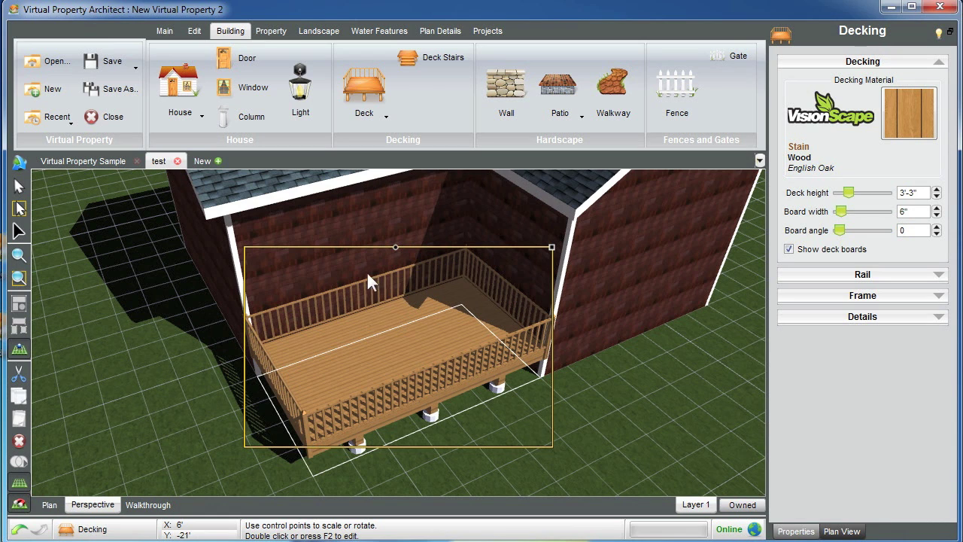
double_click(407, 343)
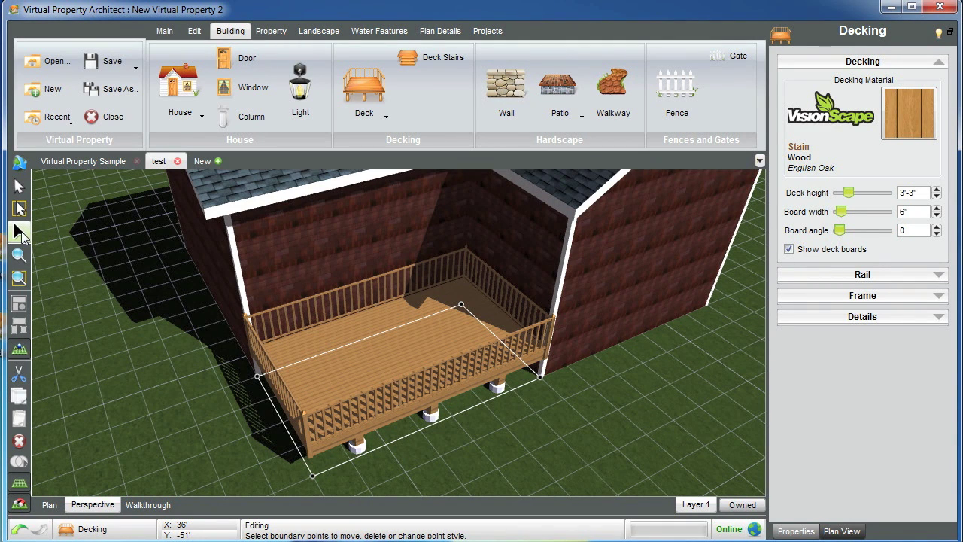
click(345, 302)
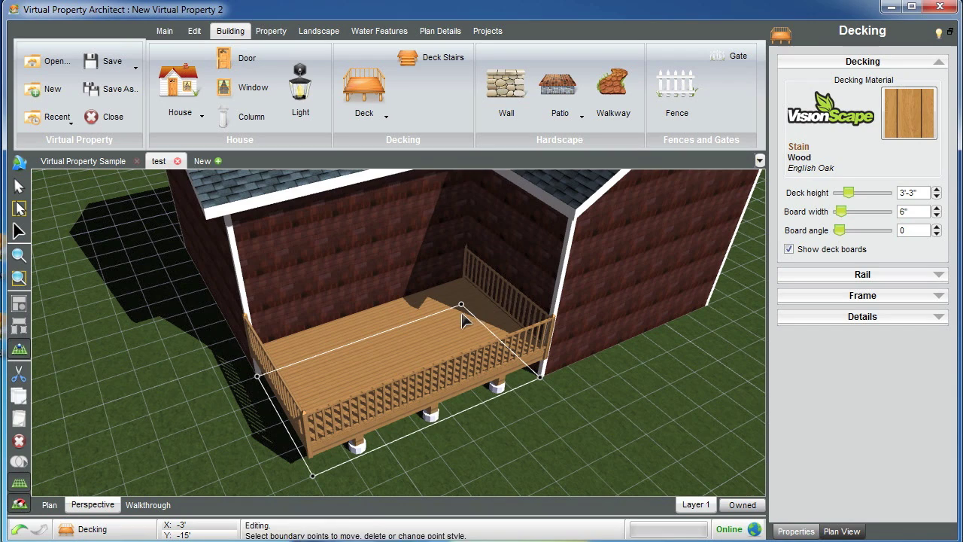
click(505, 303)
Add 6' wide deck stairs near the middle of the deck's front edge, with railings on both sides
drag(581, 383, 544, 423)
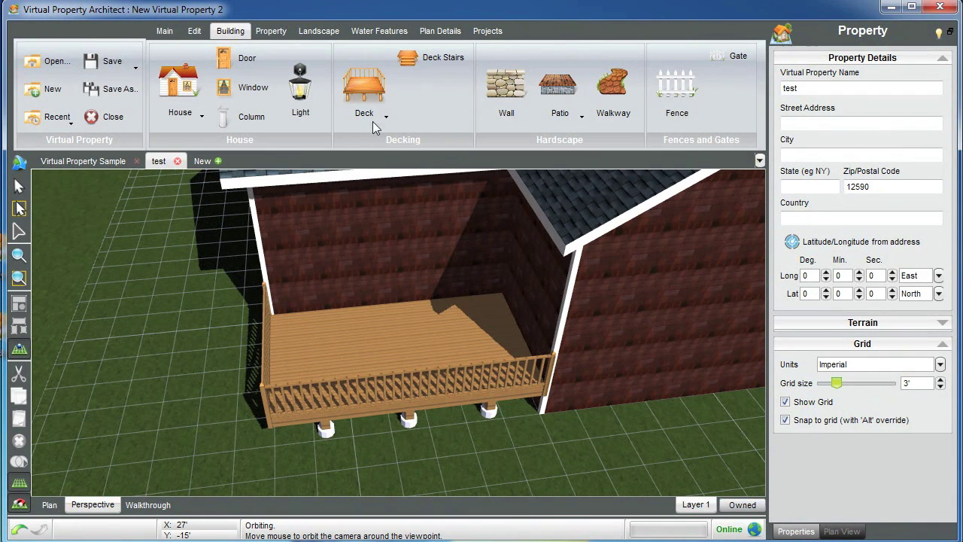
click(416, 62)
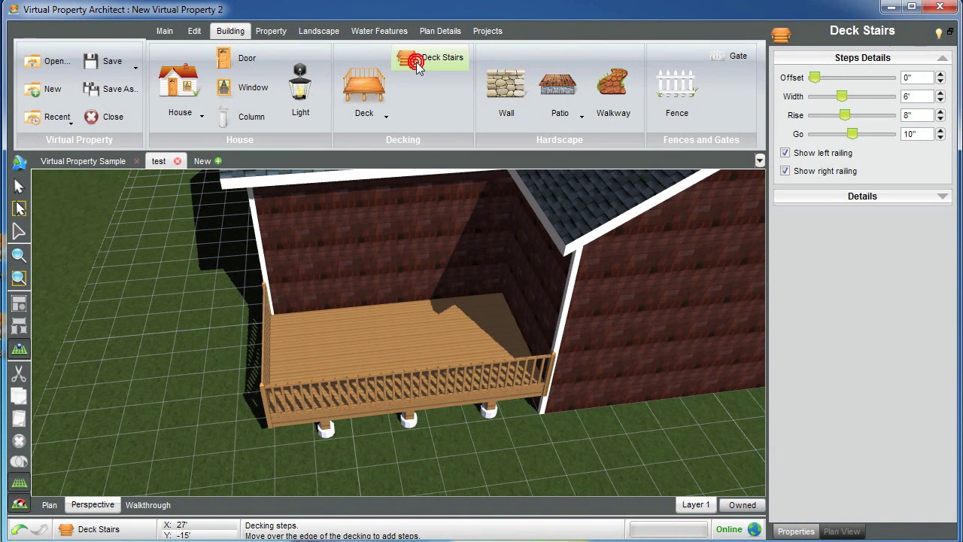
click(447, 419)
middle_drag(519, 437, 483, 427)
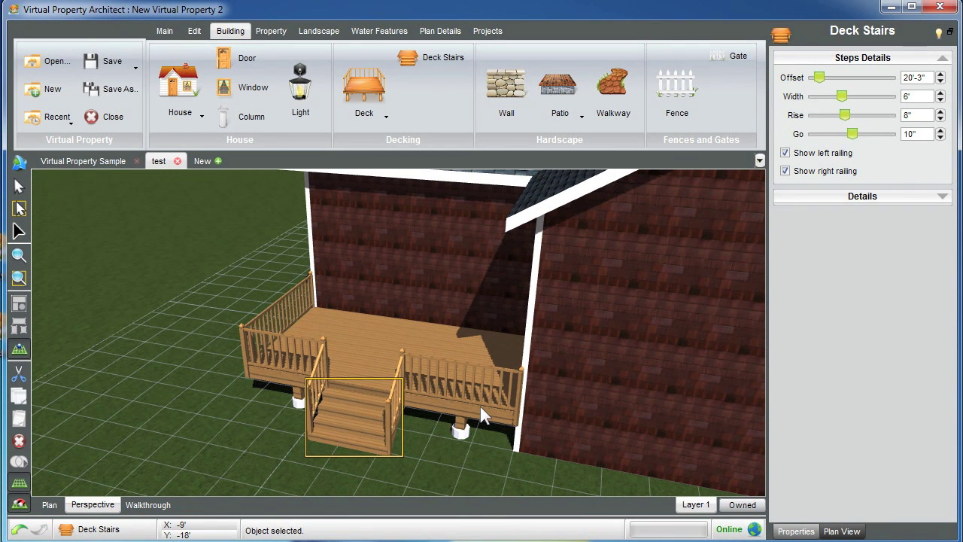
Raise the deck height to 8'-13/16"
click(480, 406)
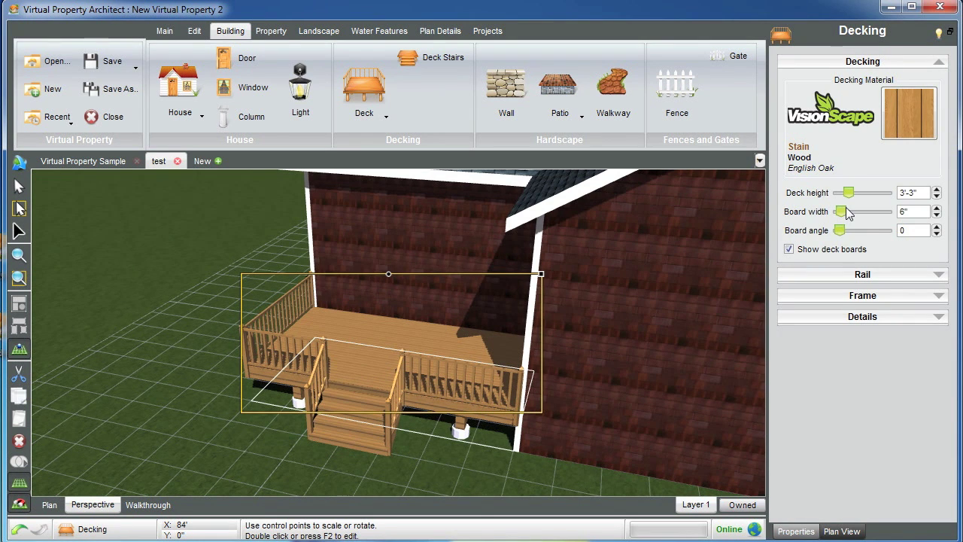
drag(849, 194, 863, 192)
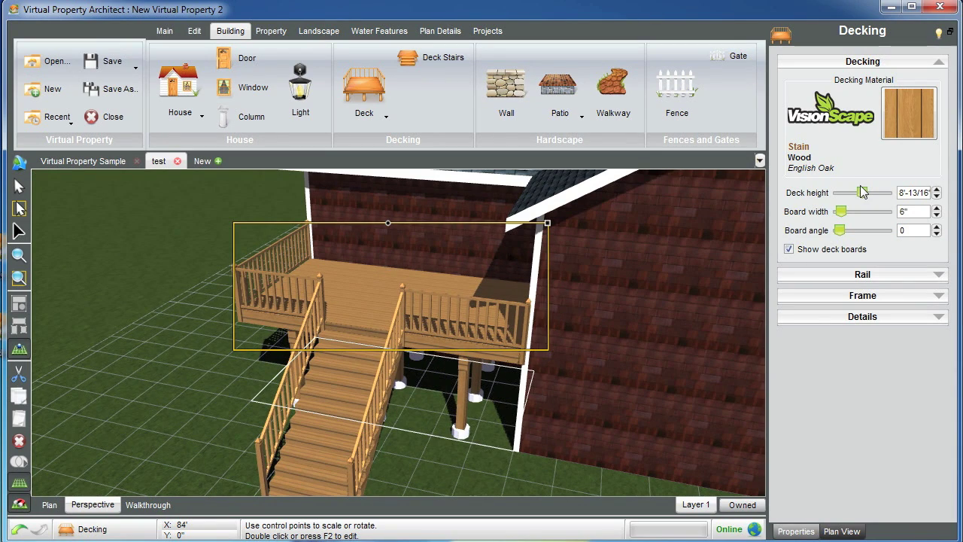
middle_drag(188, 369, 257, 370)
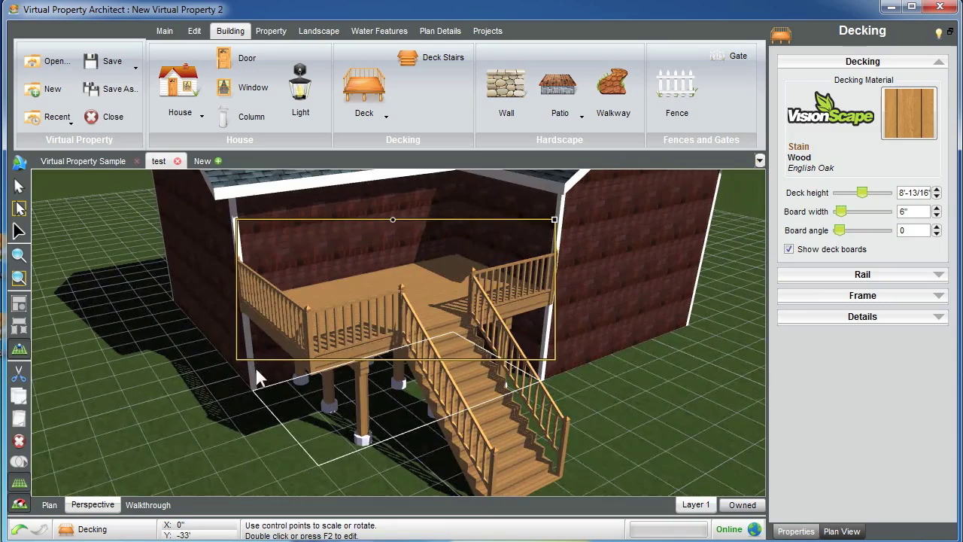
click(632, 427)
middle_drag(635, 430, 547, 413)
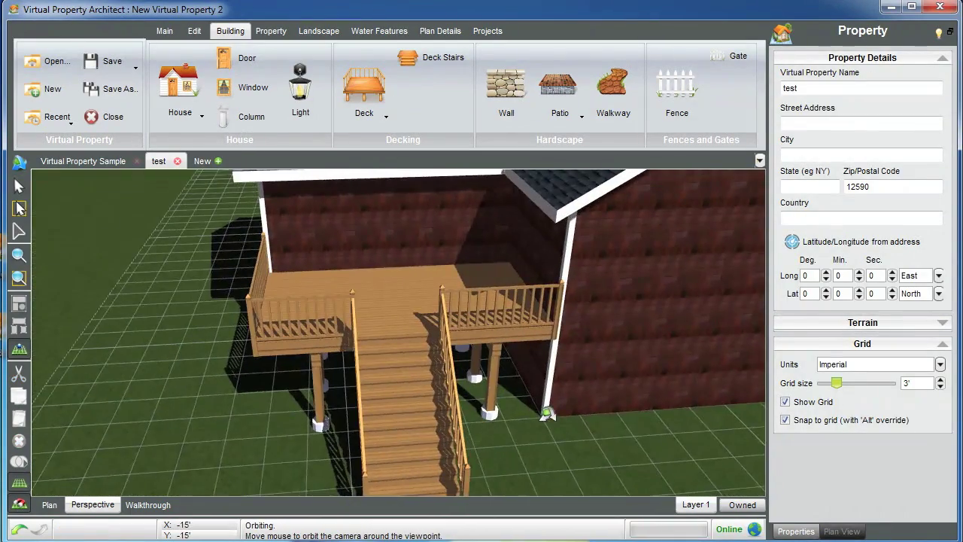
Set the beam spacing of the deck's support frame to 9'-6 13/16"
click(395, 310)
scroll(392, 303, down, 3)
middle_drag(211, 335, 248, 333)
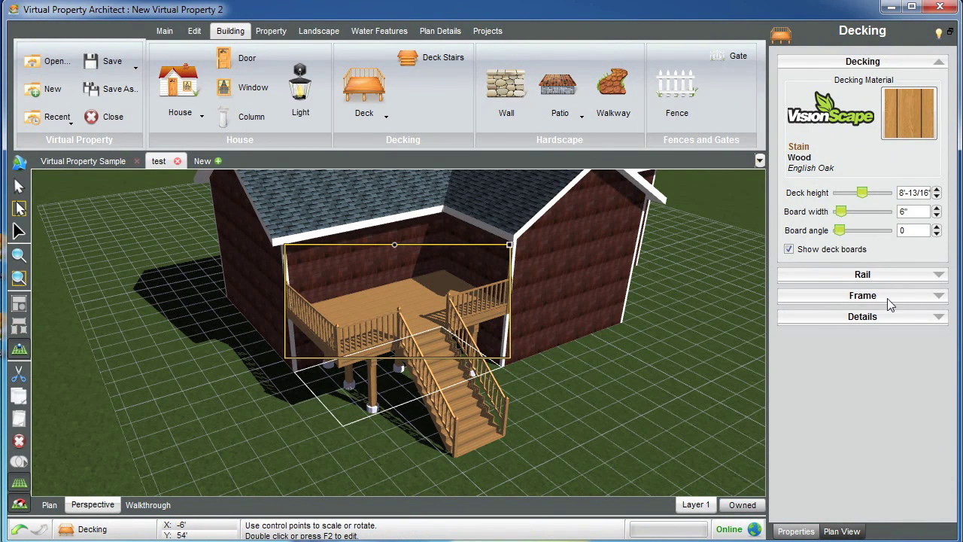
click(854, 274)
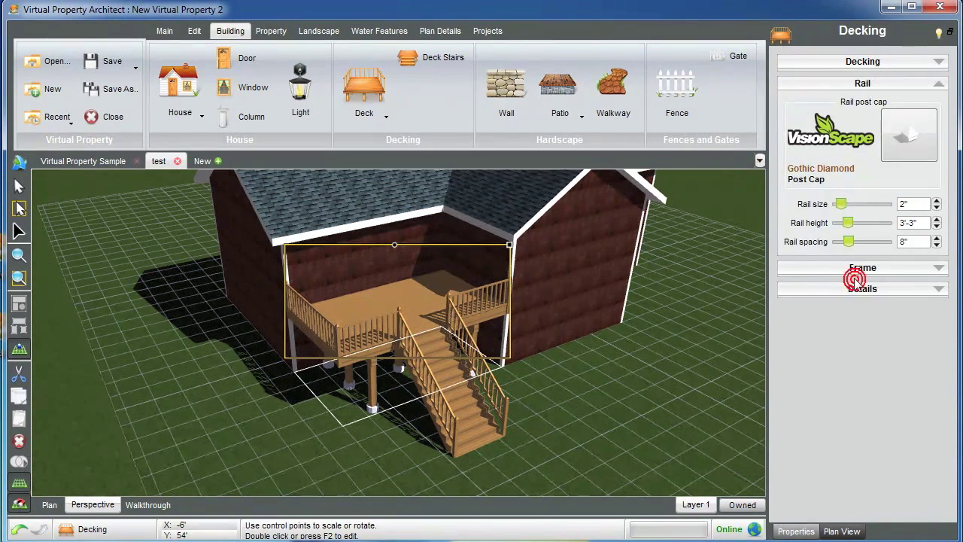
click(856, 268)
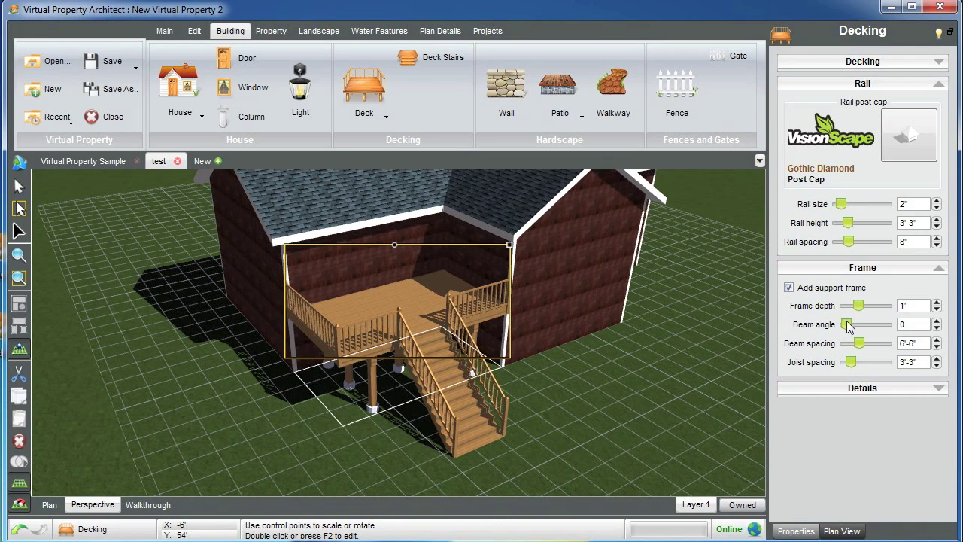
drag(858, 343, 868, 344)
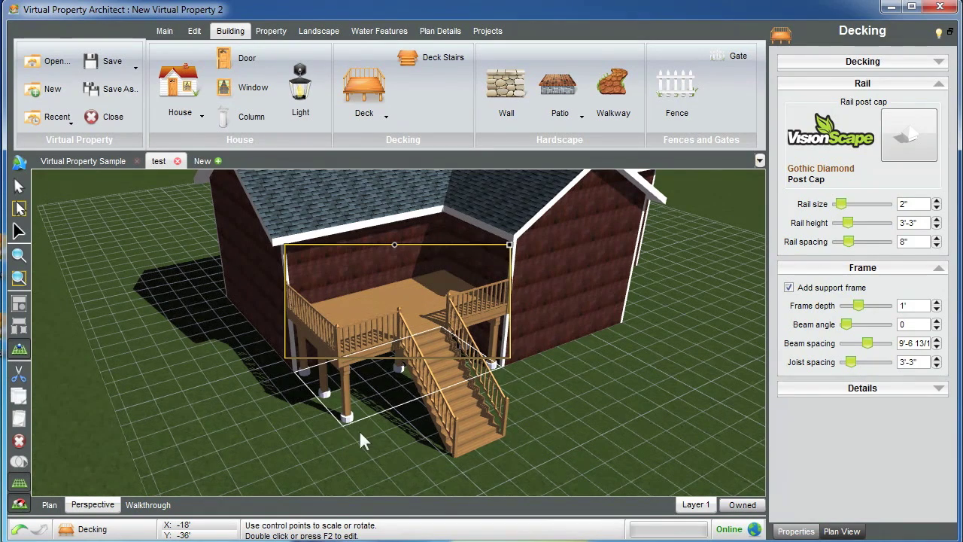
Change the decking material to the natural wood Blackwood
click(344, 400)
click(386, 305)
click(830, 60)
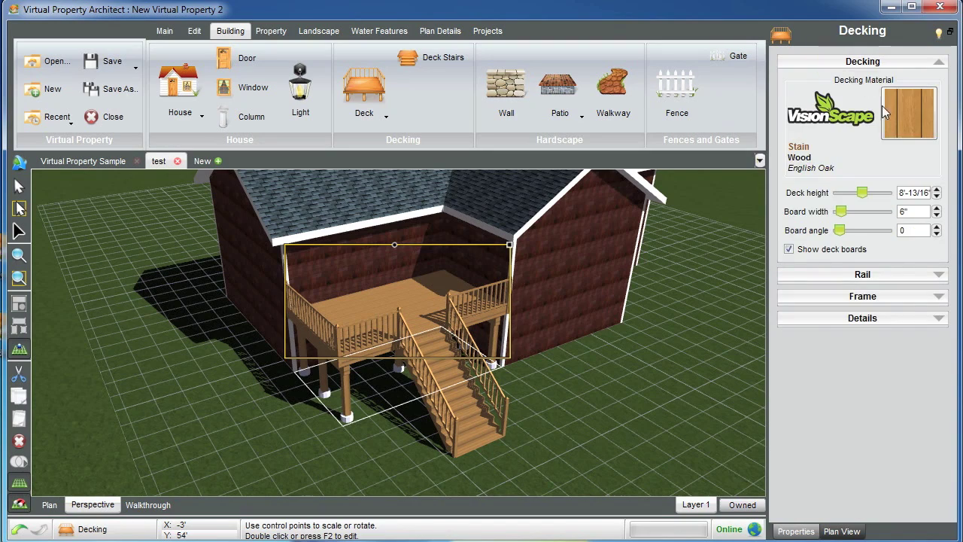
click(917, 117)
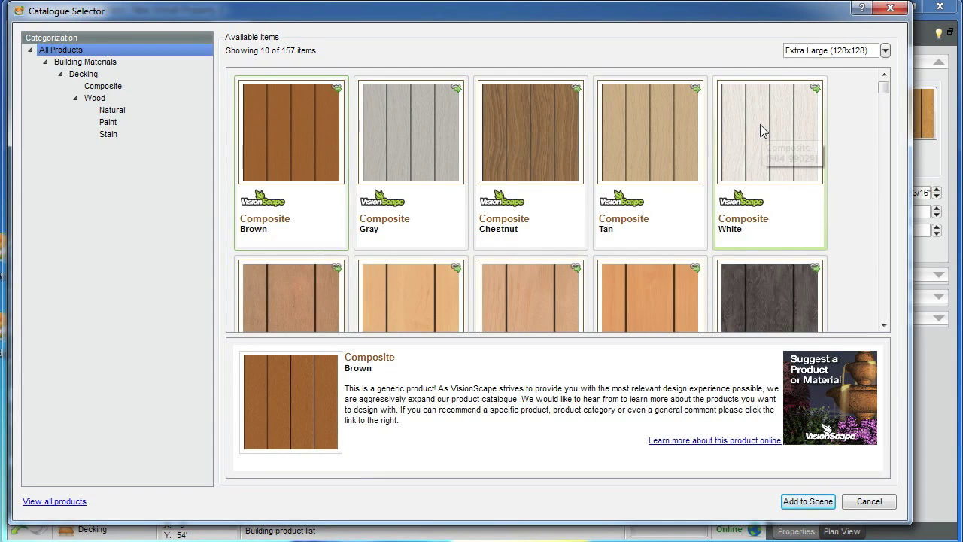
scroll(762, 131, down, 3)
scroll(759, 147, up, 2)
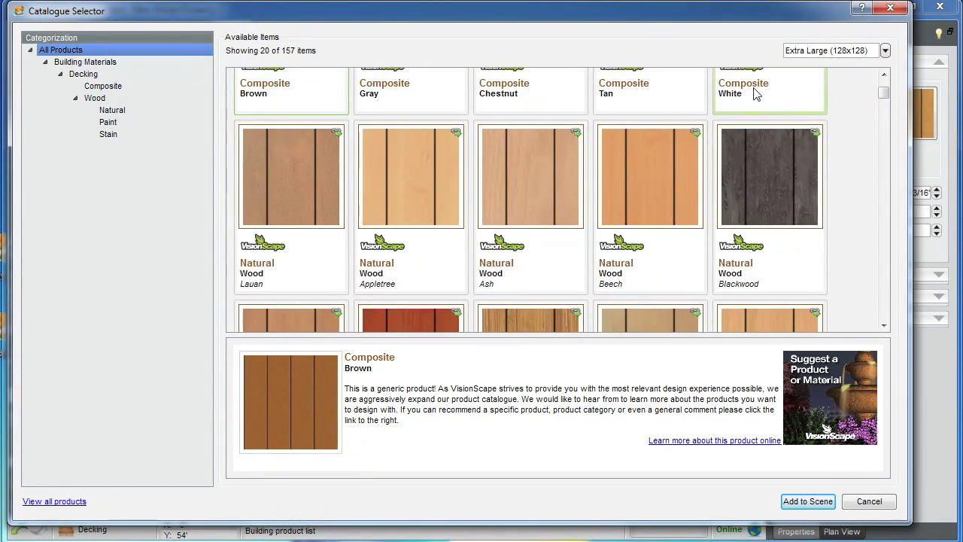
click(762, 175)
click(804, 502)
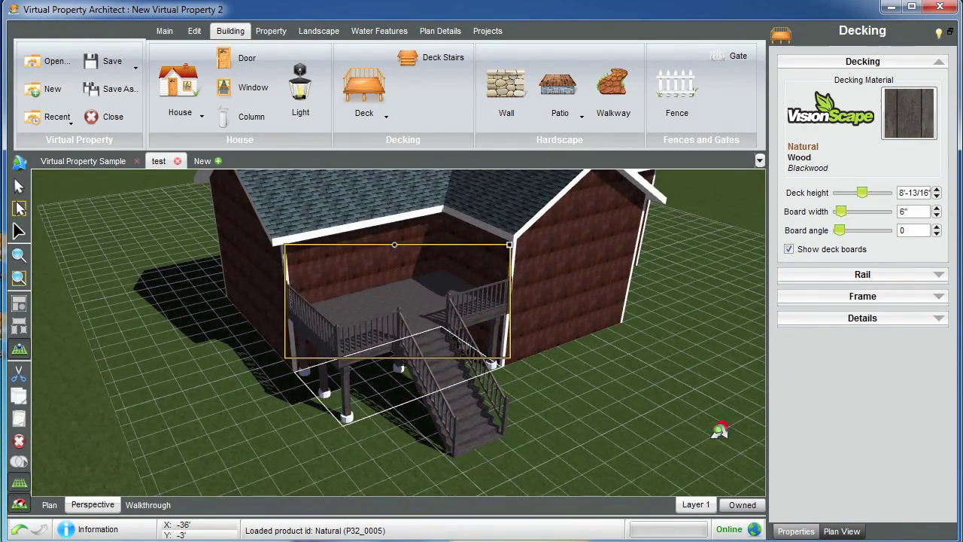
mouse_move(721, 422)
middle_down()
mouse_move(703, 436)
mouse_move(715, 418)
middle_up()
click(710, 415)
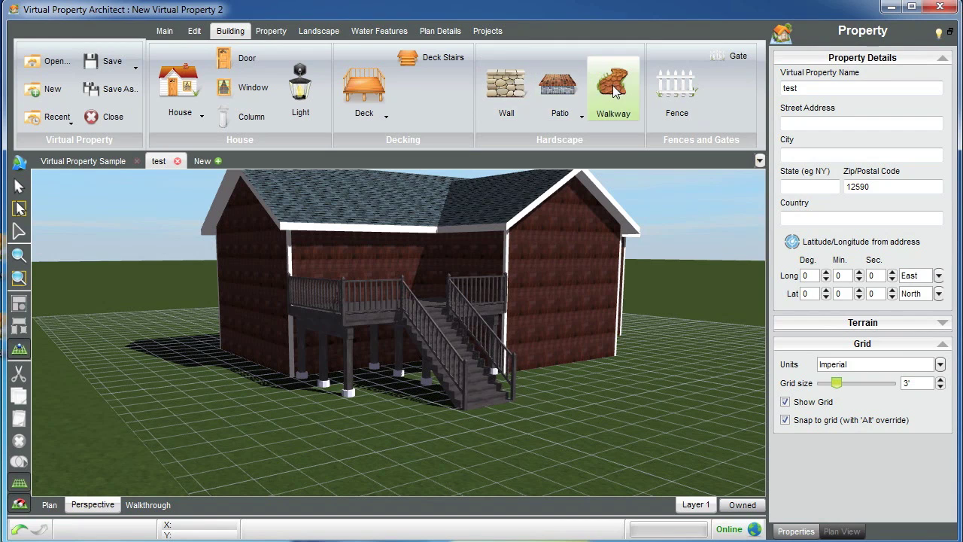
Draw a freestanding S-curved wall through four points on the lawn in front of the bay and the deck stairs
middle_drag(606, 395, 612, 409)
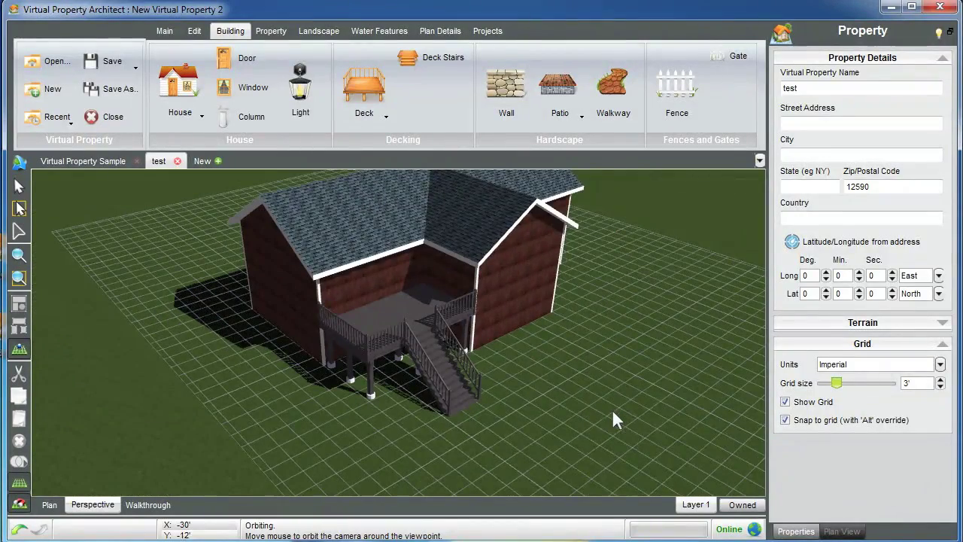
click(485, 81)
click(712, 324)
click(604, 352)
click(588, 442)
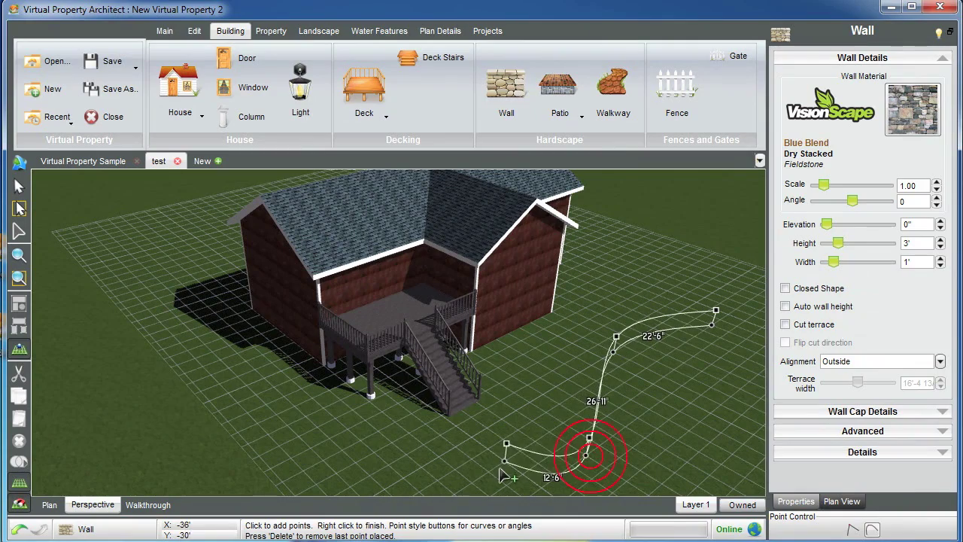
right_click(449, 475)
middle_drag(663, 393, 615, 382)
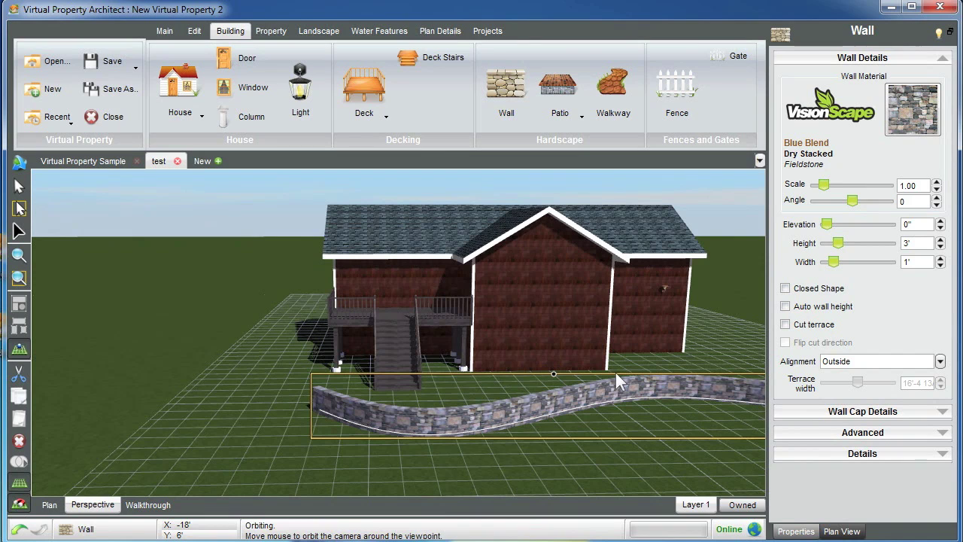
Give the stone wall a Flat Tile cap
click(19, 278)
drag(279, 347, 394, 443)
middle_drag(256, 416, 308, 418)
click(879, 410)
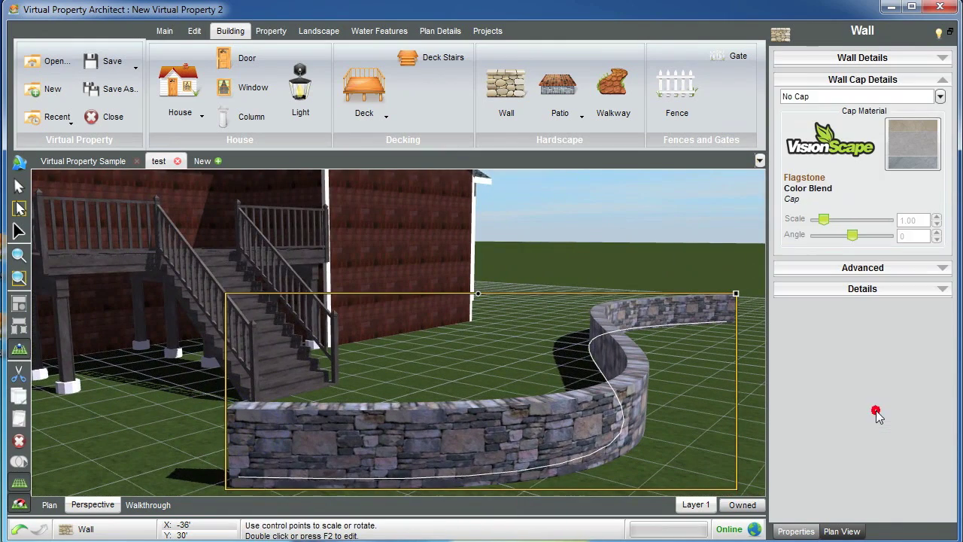
click(881, 96)
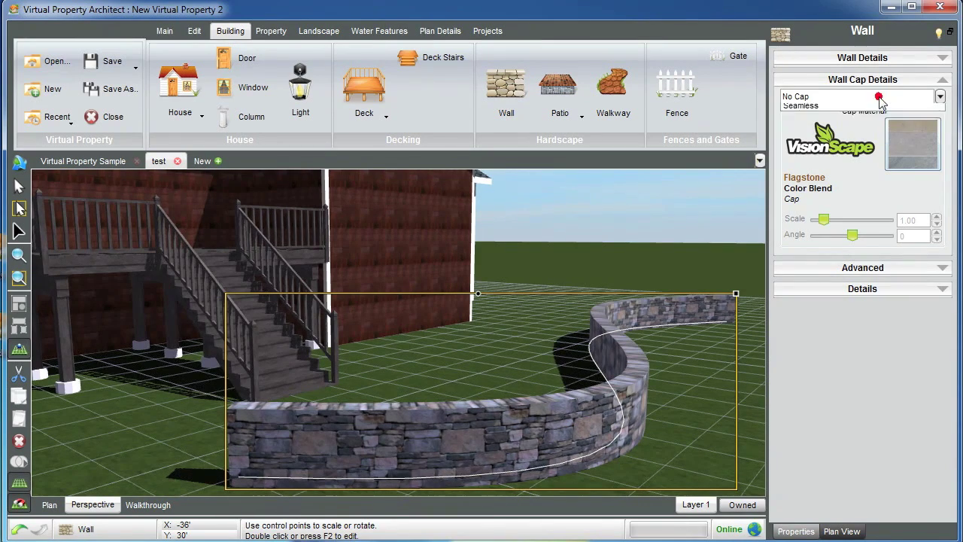
click(851, 118)
middle_drag(500, 336, 538, 338)
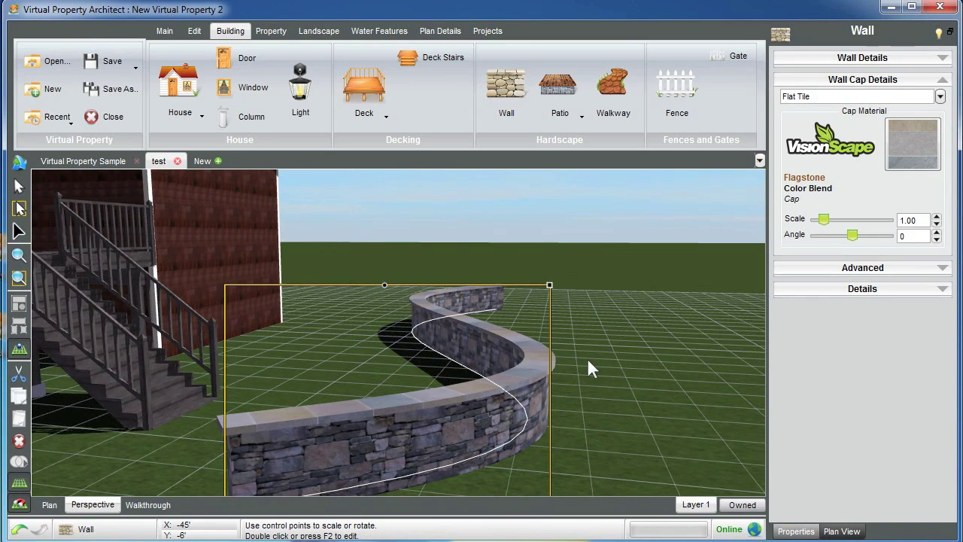
Edit the stone wall and raise its top at the end nearest the deck stairs and at the adjacent point
double_click(460, 399)
drag(235, 433, 219, 337)
middle_drag(462, 361, 486, 369)
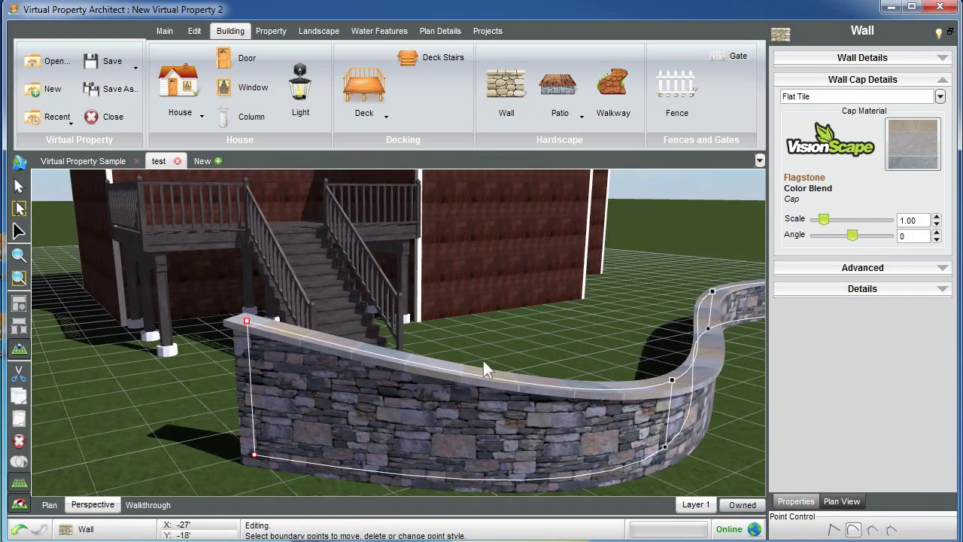
drag(672, 380, 676, 338)
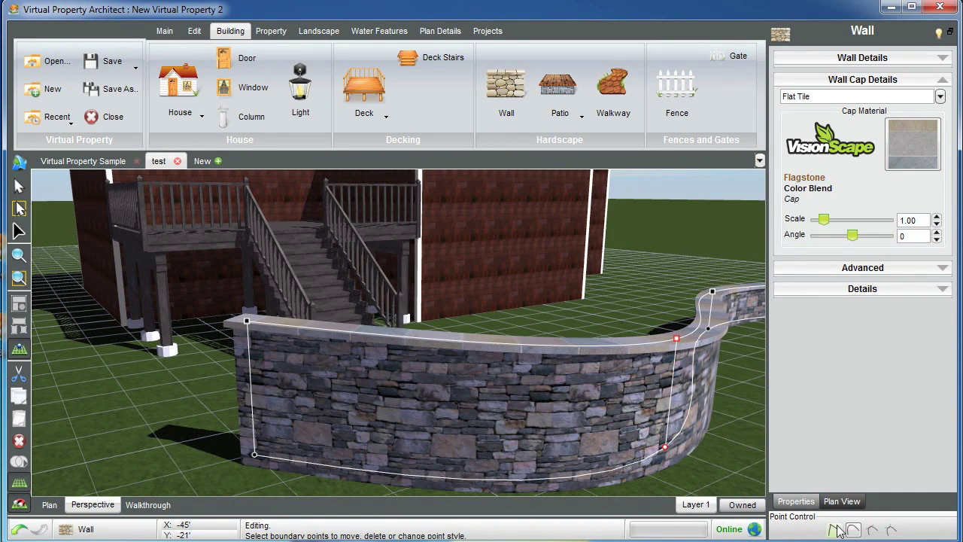
Move the wall's end point near the deck stairs farther from the house and make that end segment straight
middle_drag(720, 473, 439, 370)
drag(335, 419, 449, 437)
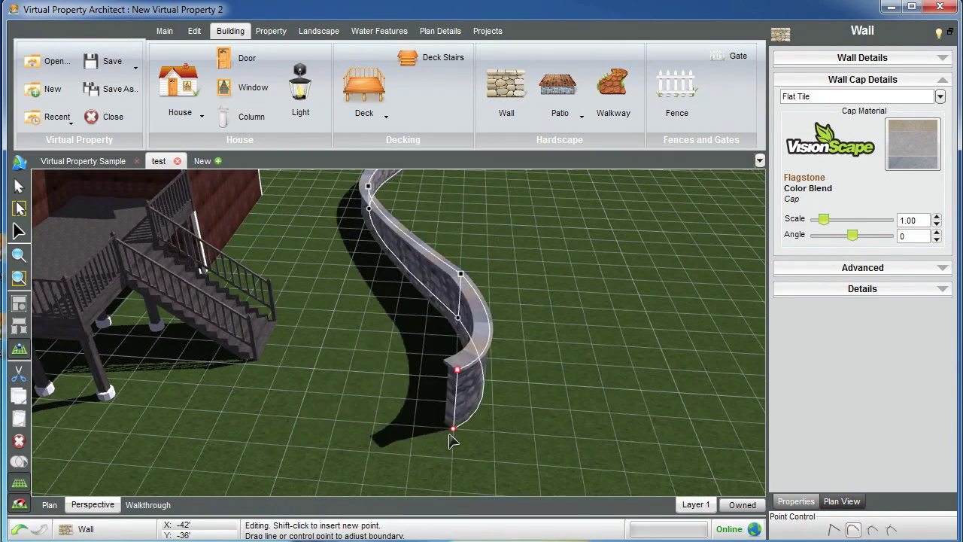
click(828, 531)
mouse_move(622, 369)
middle_down()
mouse_move(533, 369)
mouse_move(615, 376)
middle_up()
click(615, 376)
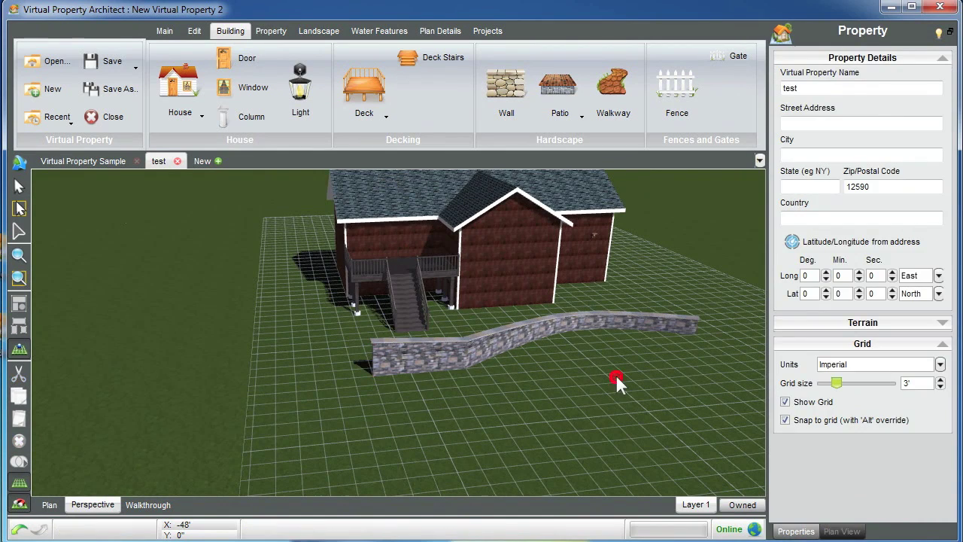
Set the stone wall's height to 2'-8 5/8"
click(562, 339)
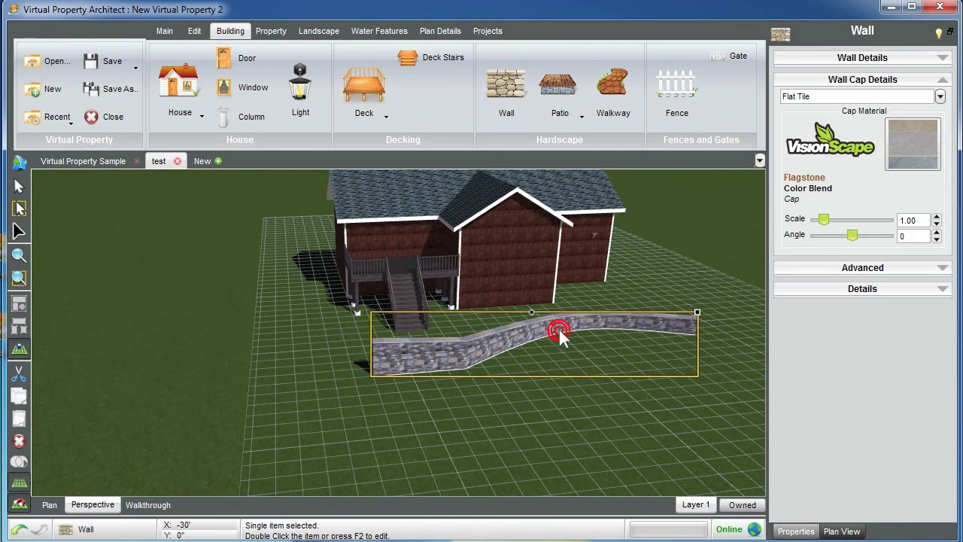
click(819, 58)
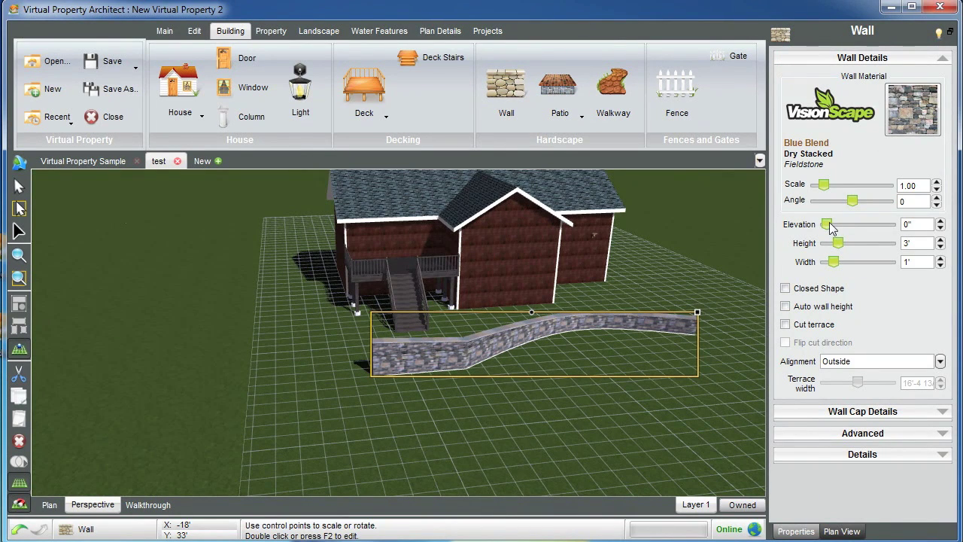
mouse_move(841, 249)
mouse_down()
mouse_move(850, 247)
mouse_move(841, 257)
mouse_up()
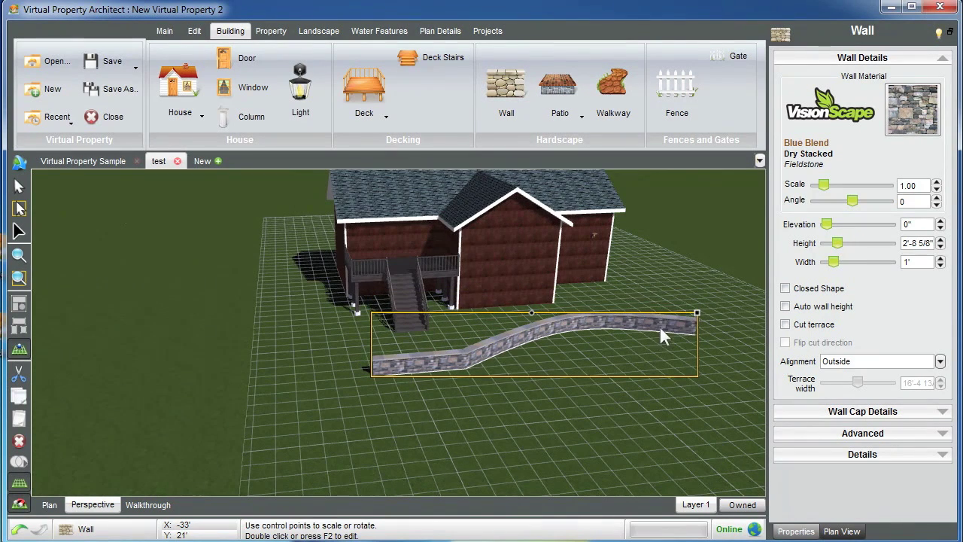
click(340, 360)
Move the whole stone wall farther out on the lawn, away from the deck stairs
drag(346, 356, 376, 366)
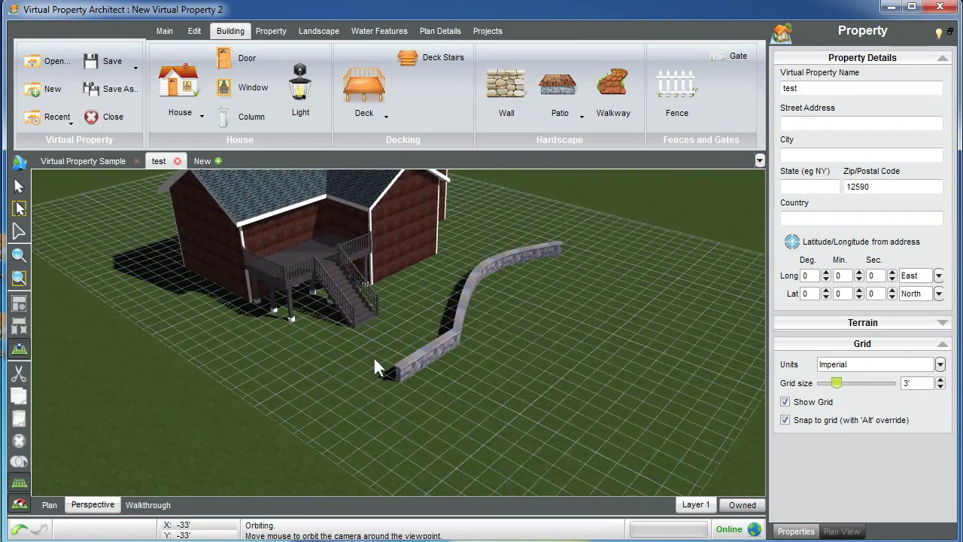
drag(459, 308, 639, 346)
click(576, 301)
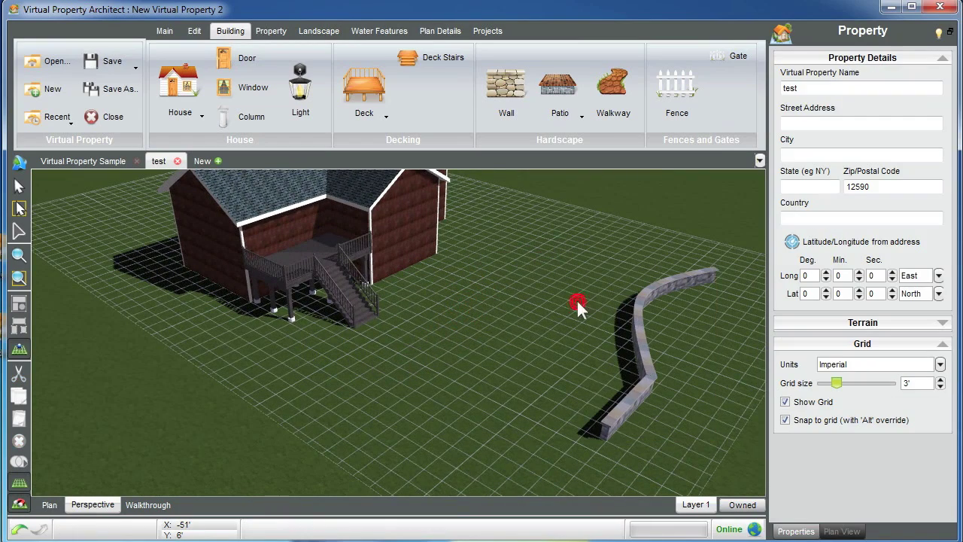
Draw a four-point height grid around the stone wall, with 3 by 3 points and a 2' base height
click(271, 30)
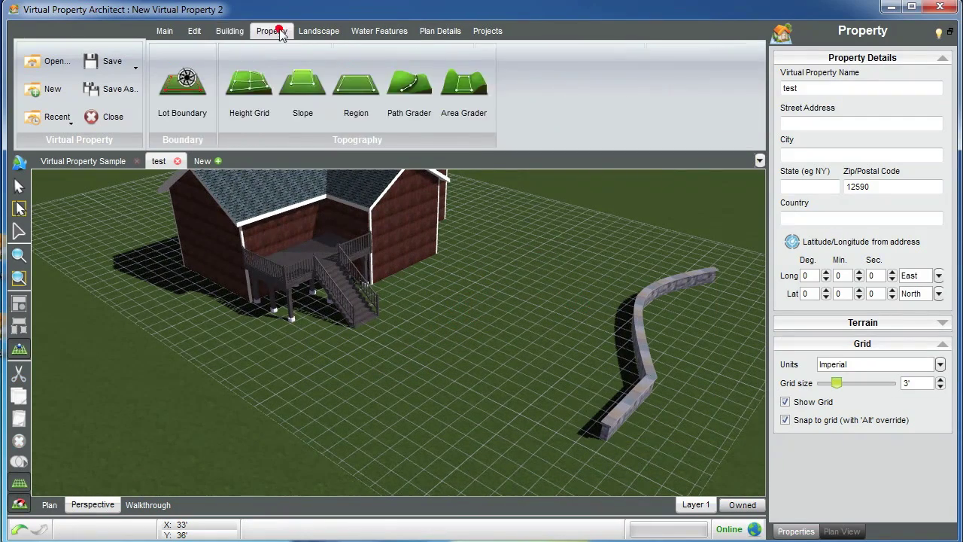
click(249, 84)
click(669, 242)
click(760, 296)
click(636, 439)
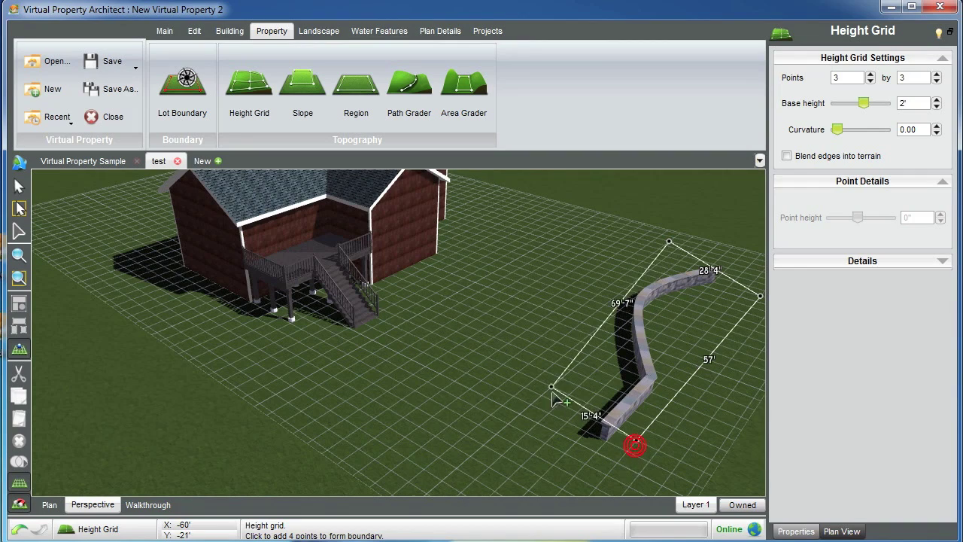
click(486, 377)
middle_drag(434, 377, 399, 378)
drag(18, 254, 274, 419)
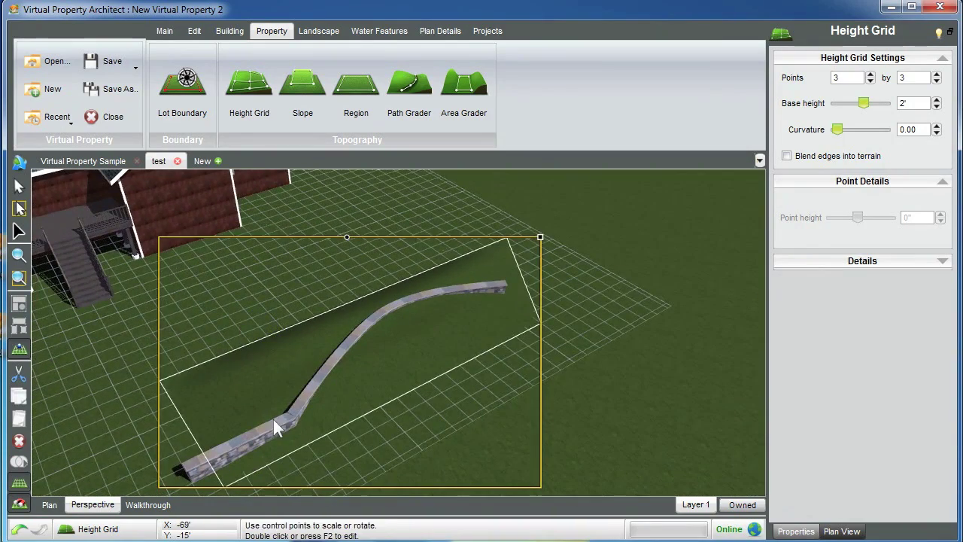
Extend the stone wall's curved far end farther out toward the lot edge and enable the wall's terrace cut
click(267, 425)
double_click(403, 303)
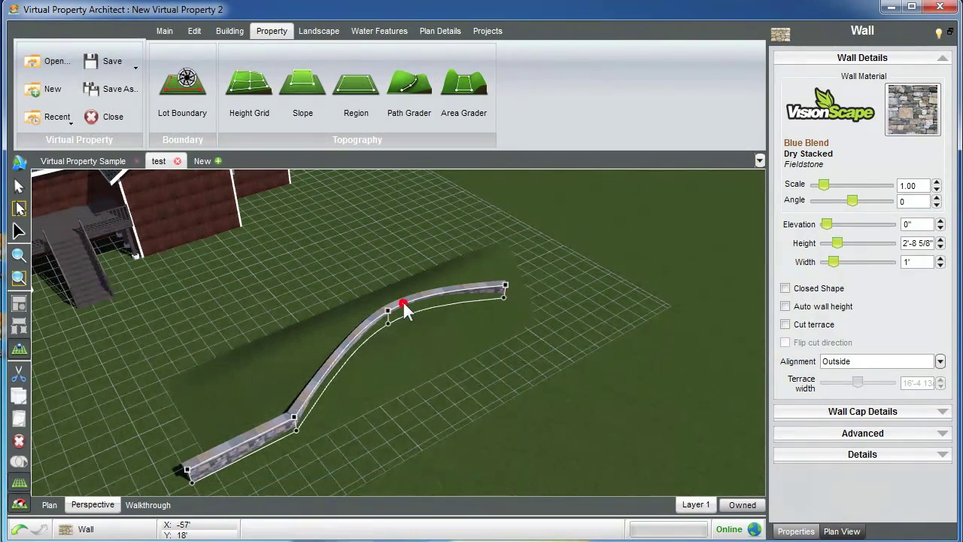
drag(505, 294, 566, 297)
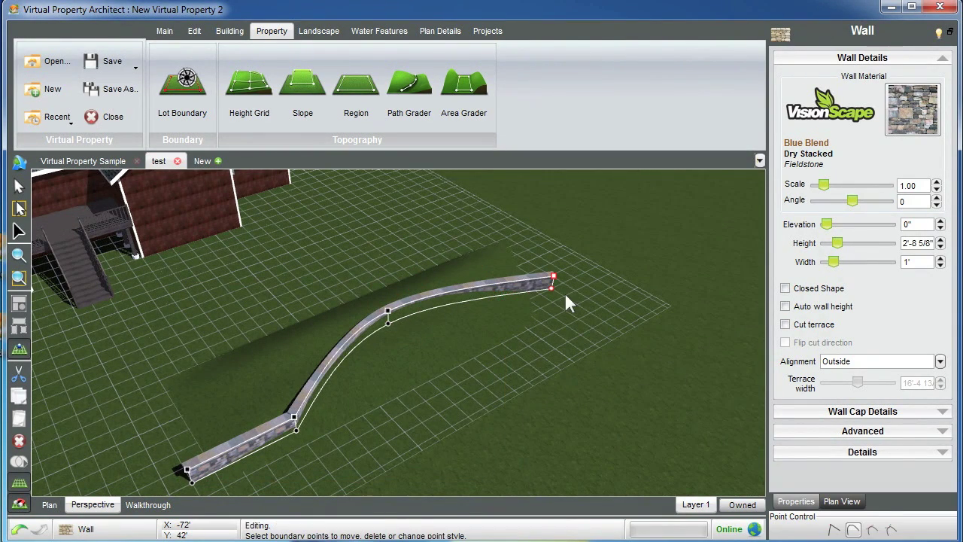
click(785, 325)
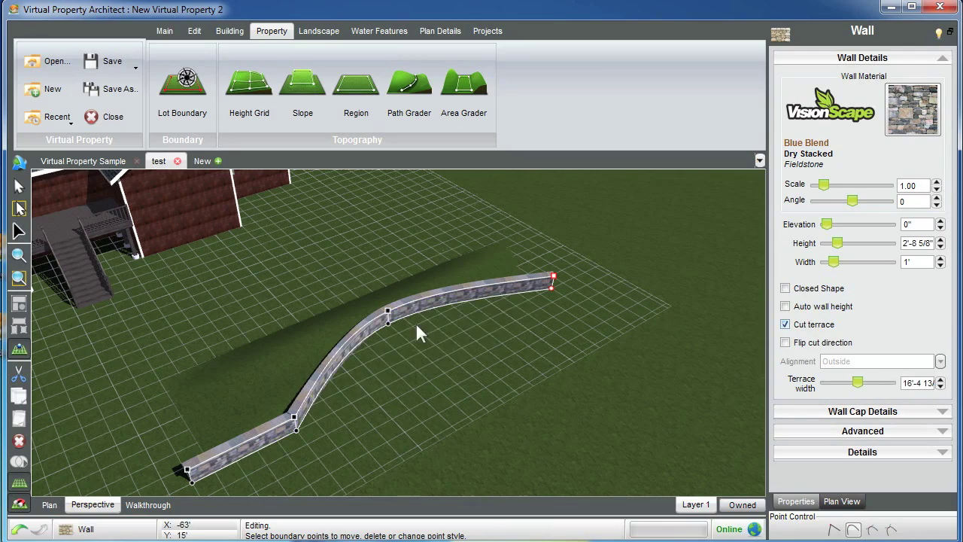
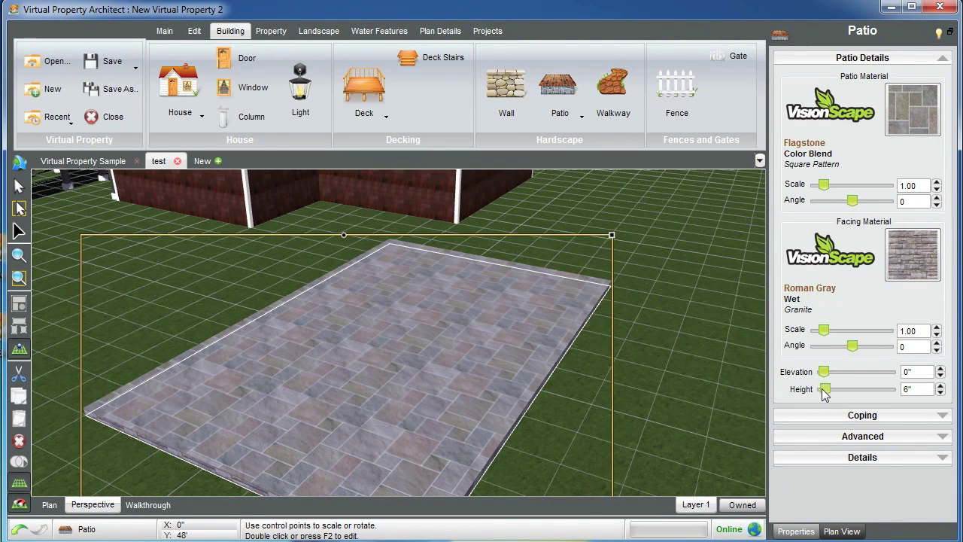
Raise the patio's height to 5'-2 3/16" and set its facing material to Belair Wall Silex Gray, 18 inch Installation Pattern
drag(823, 389, 844, 389)
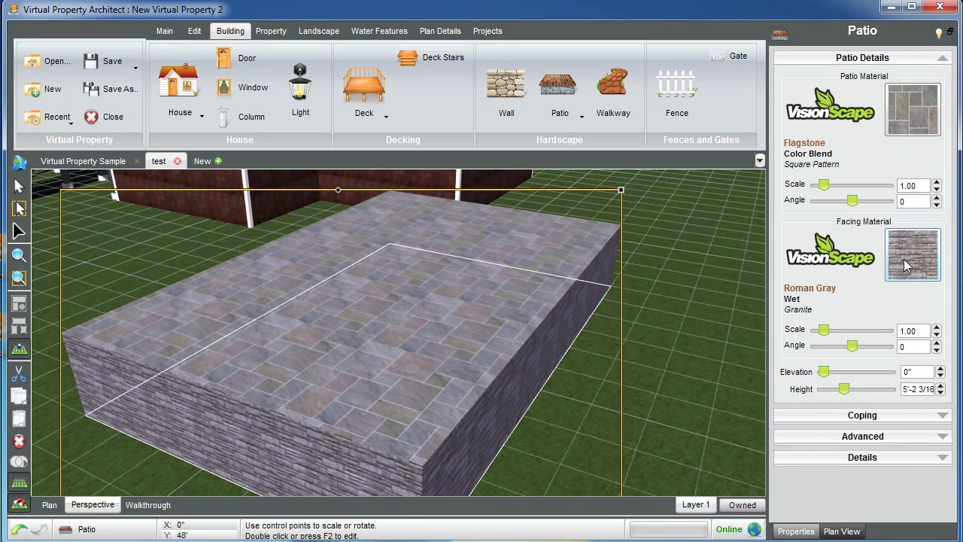
click(904, 255)
click(427, 102)
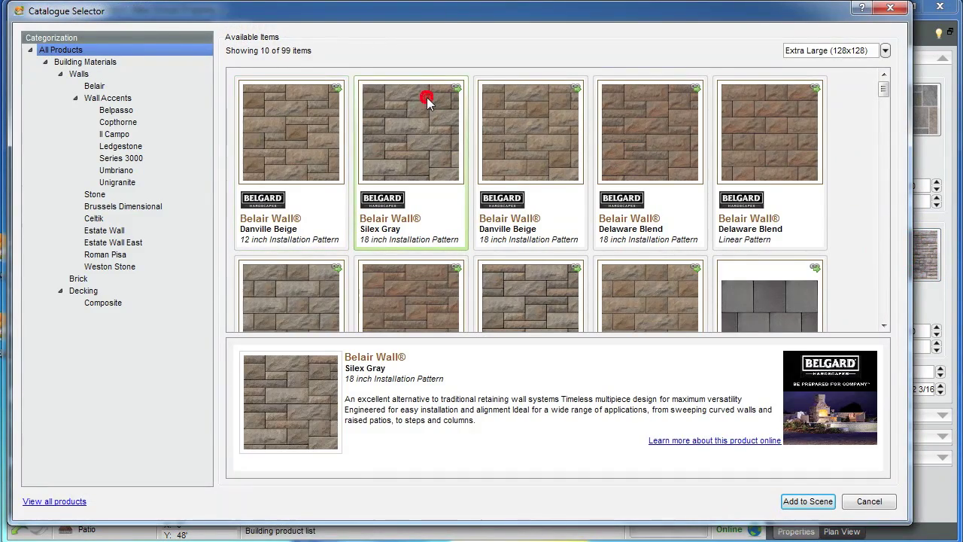
click(805, 501)
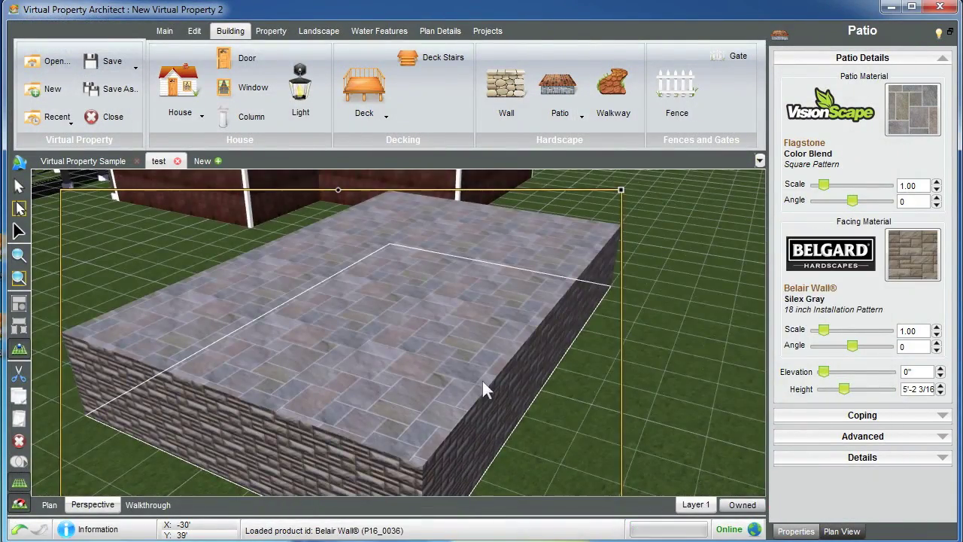
Give the patio a Flat Tile coping in Copthorne Mixed Color Blend, Coping A
click(866, 415)
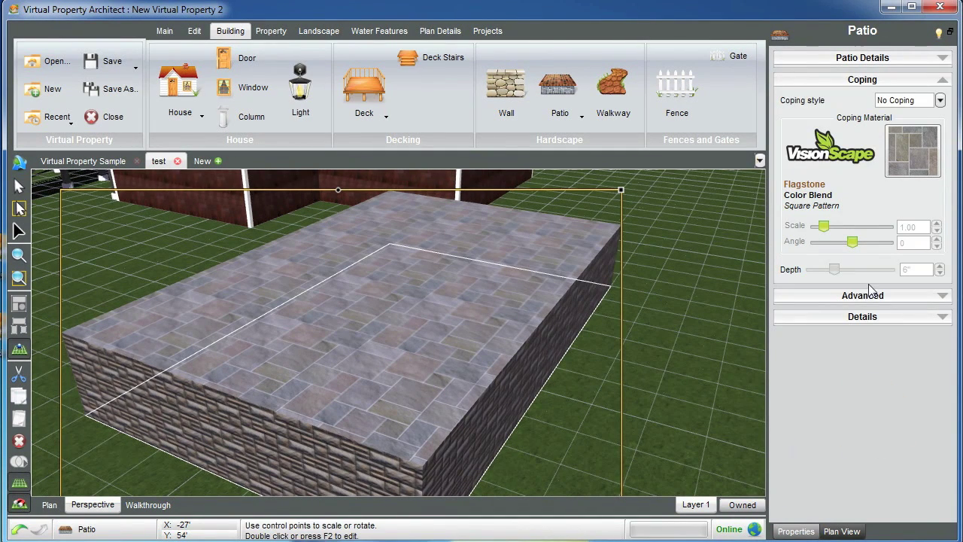
click(940, 100)
click(895, 120)
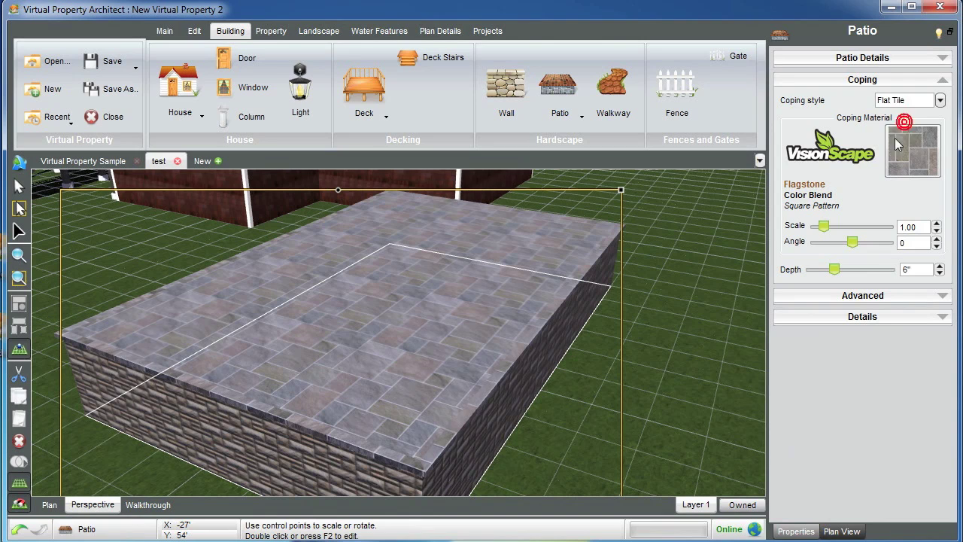
click(915, 143)
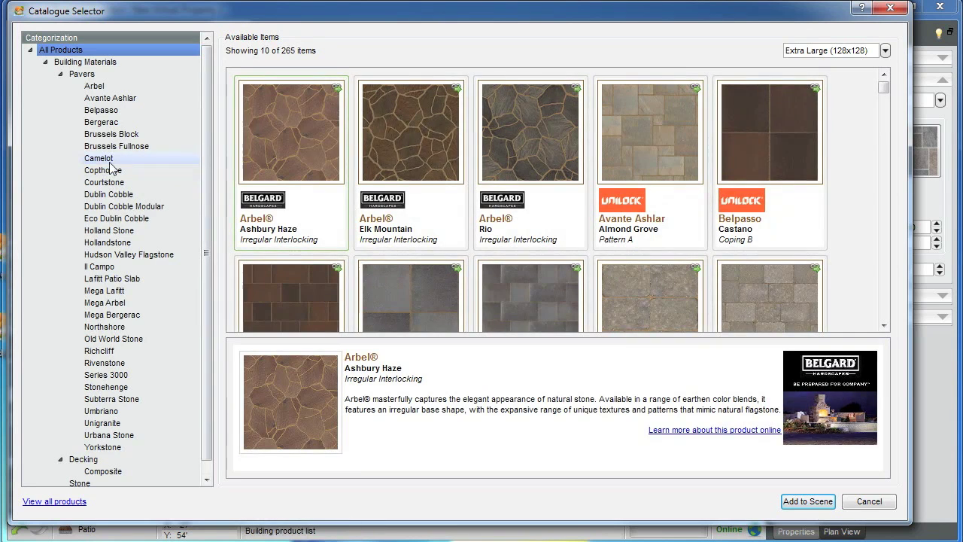
click(109, 169)
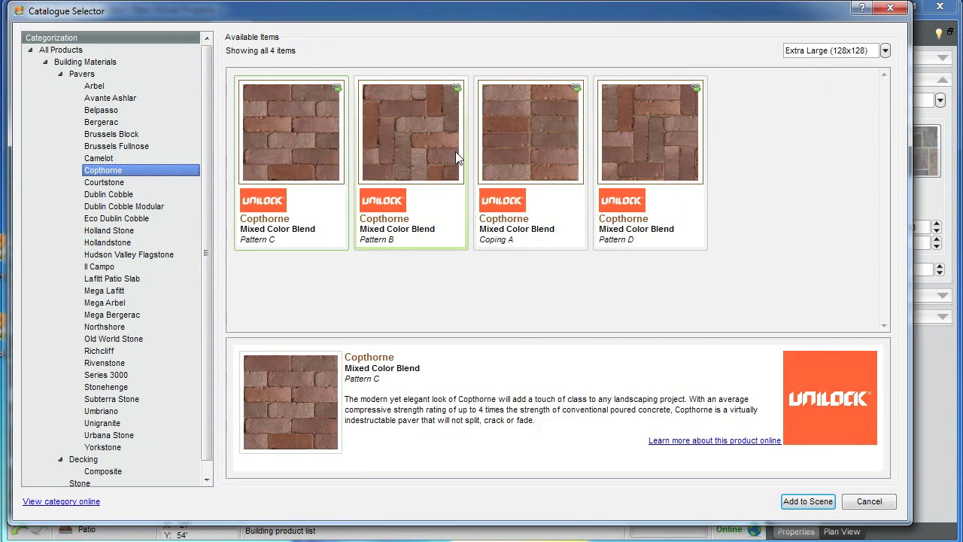
click(520, 146)
click(807, 501)
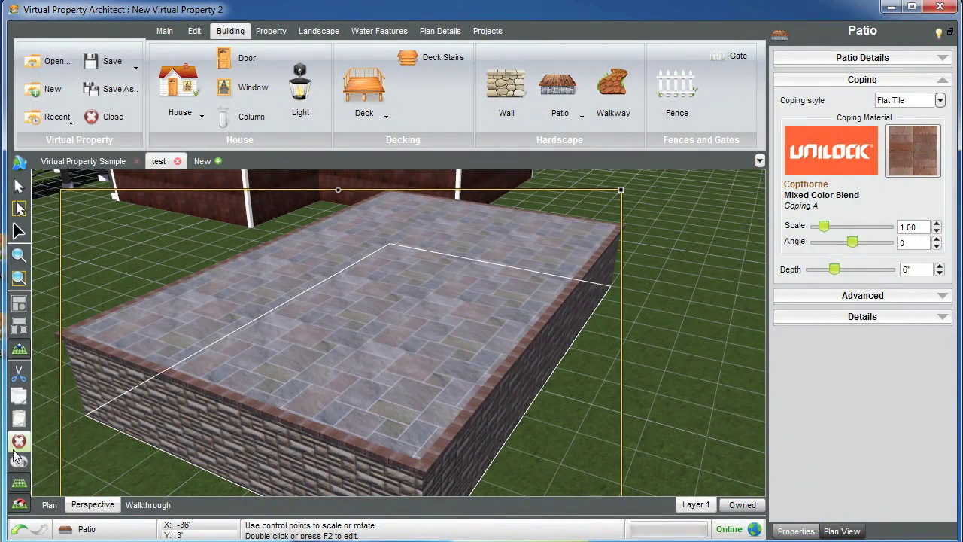
Edit the patio boundary and bow its 33' outer side outward from the far corner with a curve handle
click(19, 276)
drag(350, 394, 469, 495)
scroll(469, 405, down, 5)
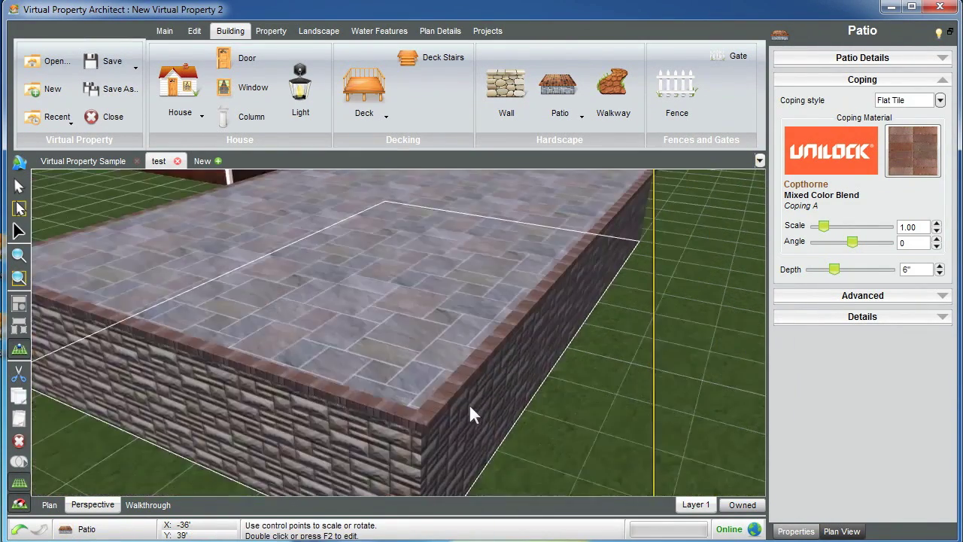
double_click(468, 402)
click(619, 249)
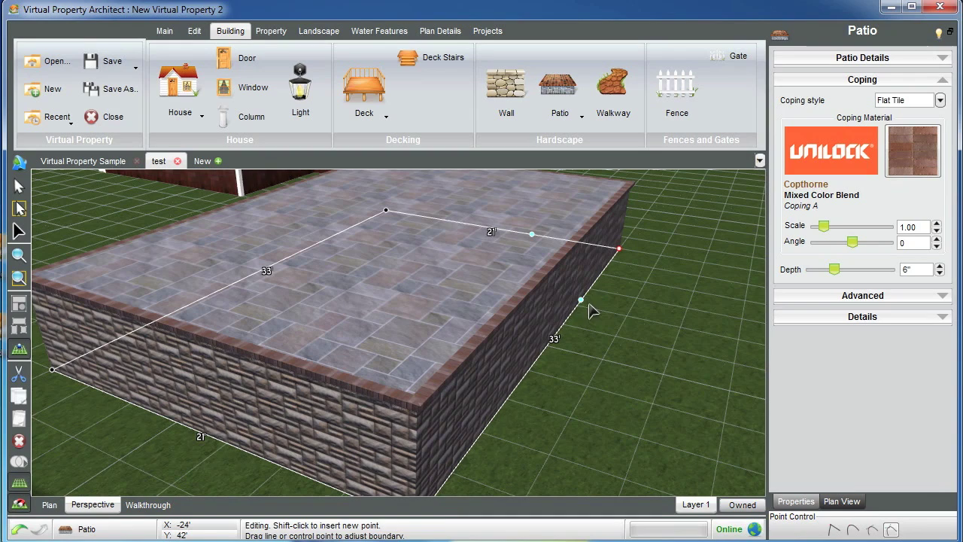
drag(580, 300, 687, 317)
scroll(688, 323, down, 3)
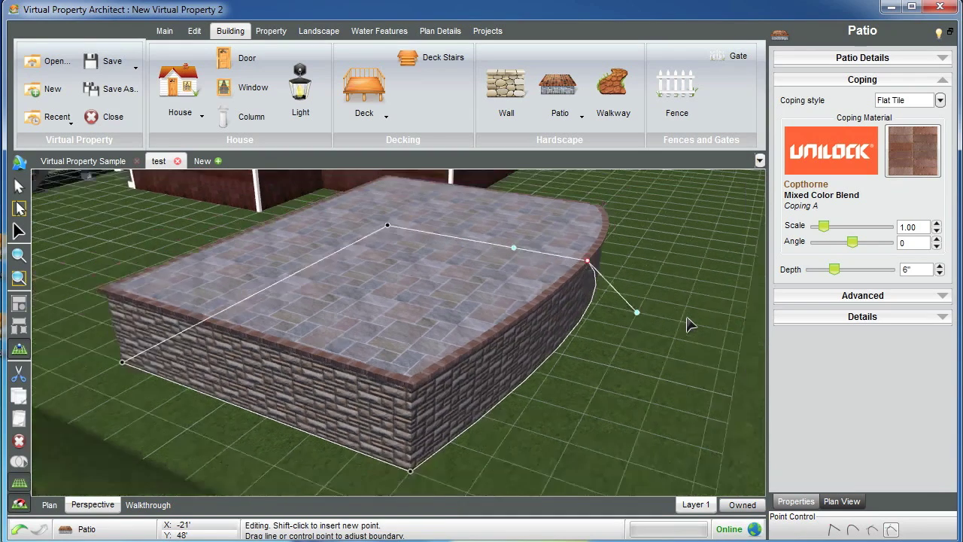
Make the patio's near outer corner a curve point, pull its handle outward to round the outer side, and finish the boundary edit
click(409, 444)
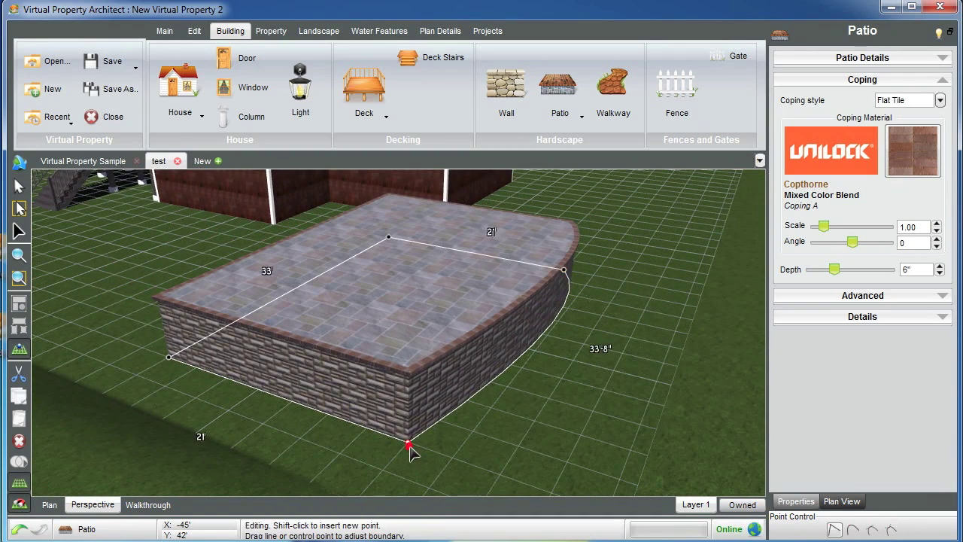
click(891, 530)
drag(475, 369, 545, 420)
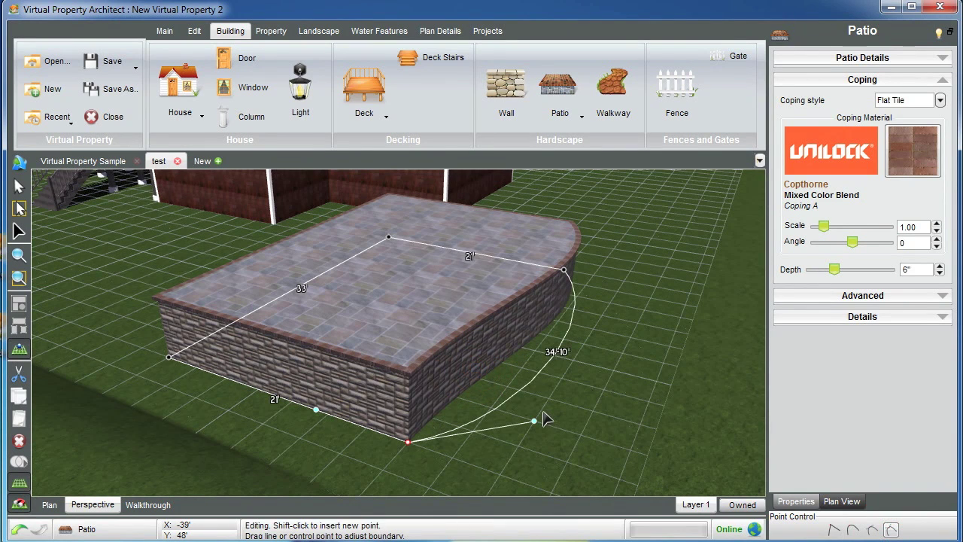
click(587, 397)
click(375, 288)
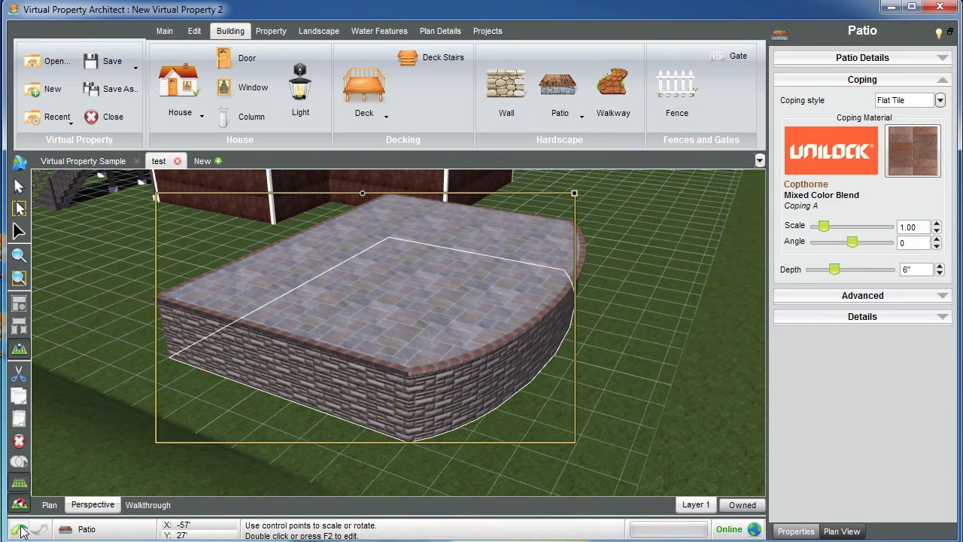
Examine the curved patio in plan view, then the patio, house and deck from several angles in perspective
click(48, 505)
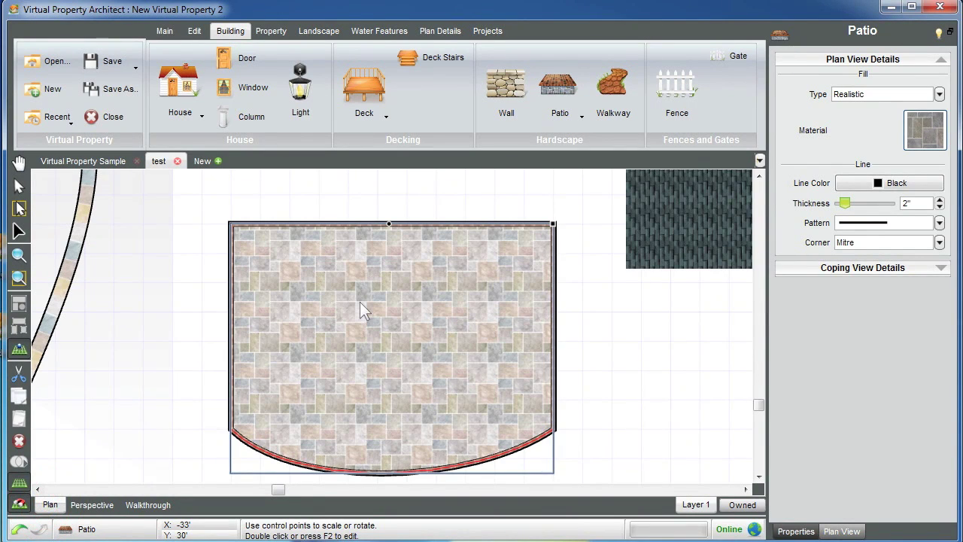
click(625, 398)
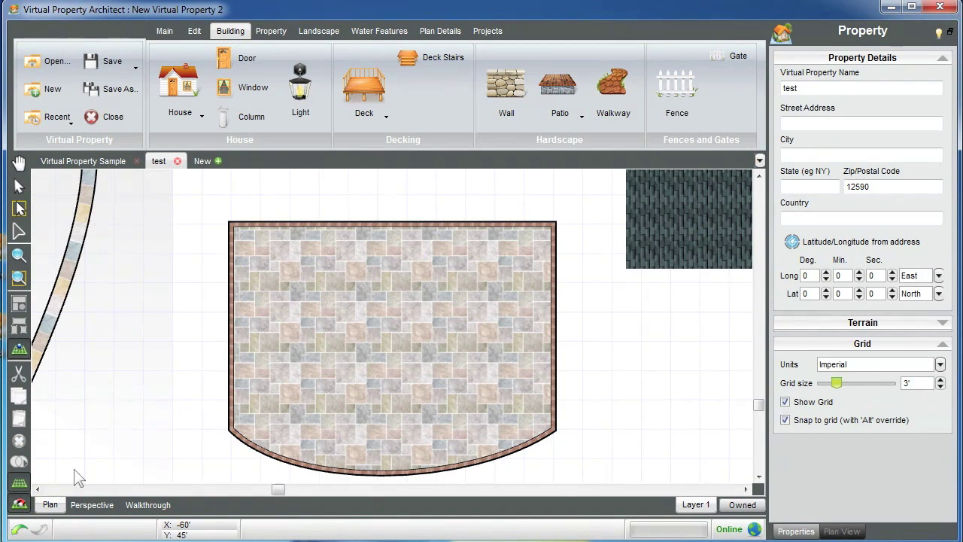
click(102, 502)
middle_drag(423, 304, 404, 305)
middle_drag(197, 225, 98, 286)
click(19, 255)
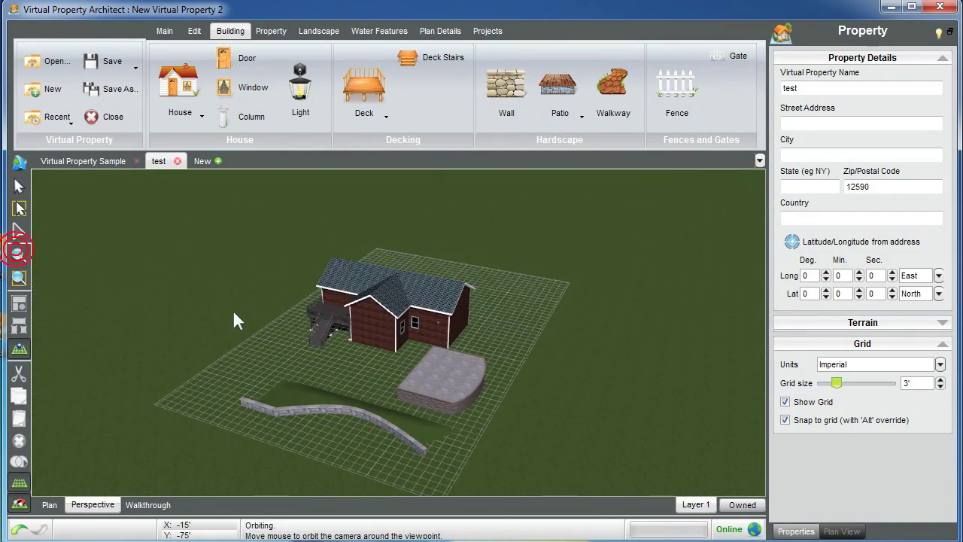
scroll(232, 309, up, 4)
scroll(233, 310, up, 2)
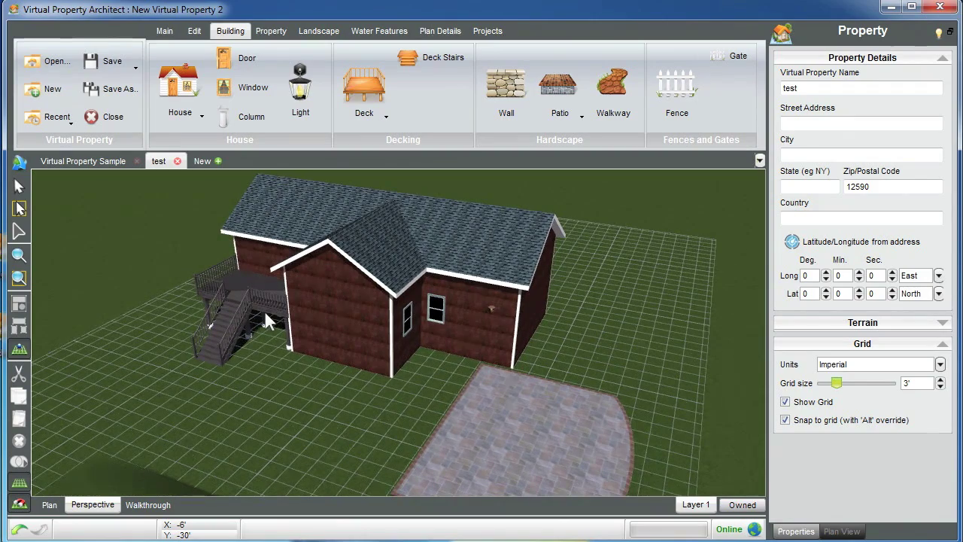
middle_drag(129, 379, 216, 382)
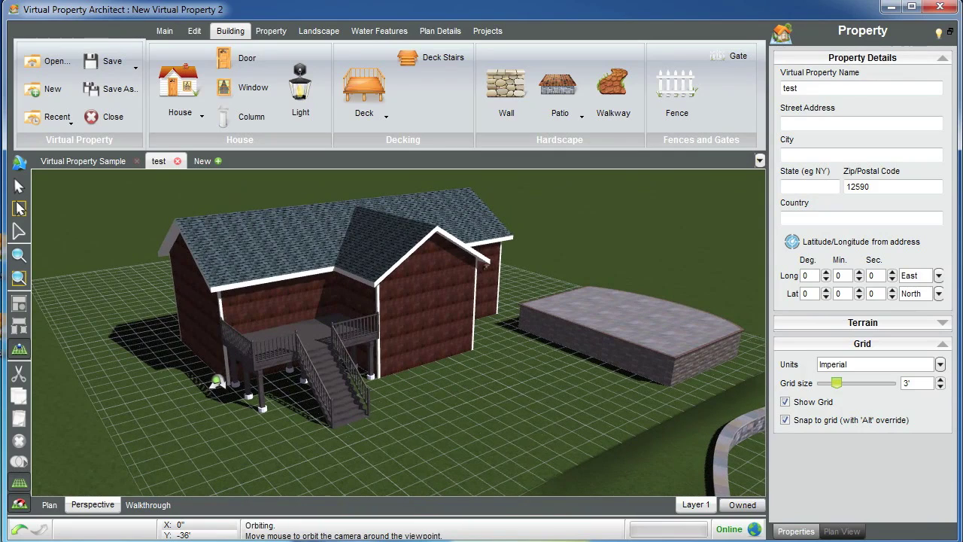